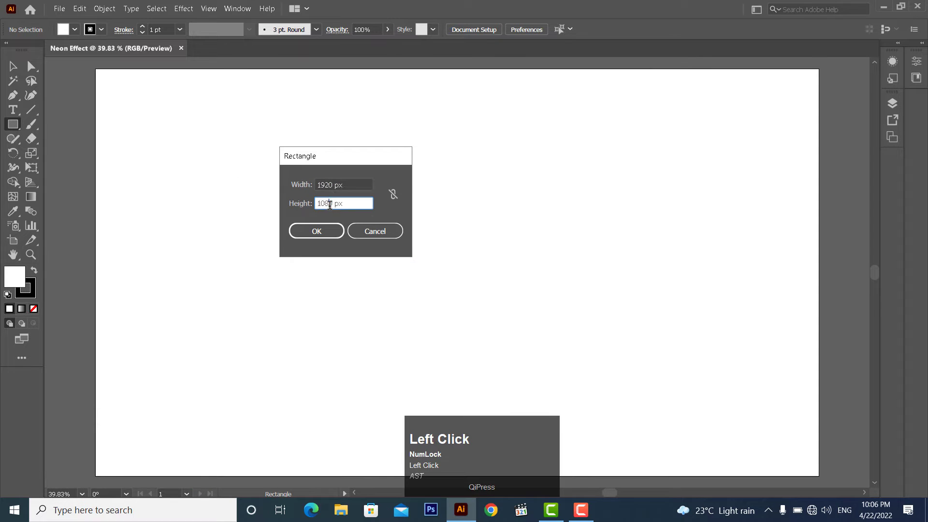
Create a rectangle 1920 px wide and 1080 px high
{"action": "double_click", "coordinate": [330, 204]}
{"action": "left_click", "coordinate": [332, 185]}
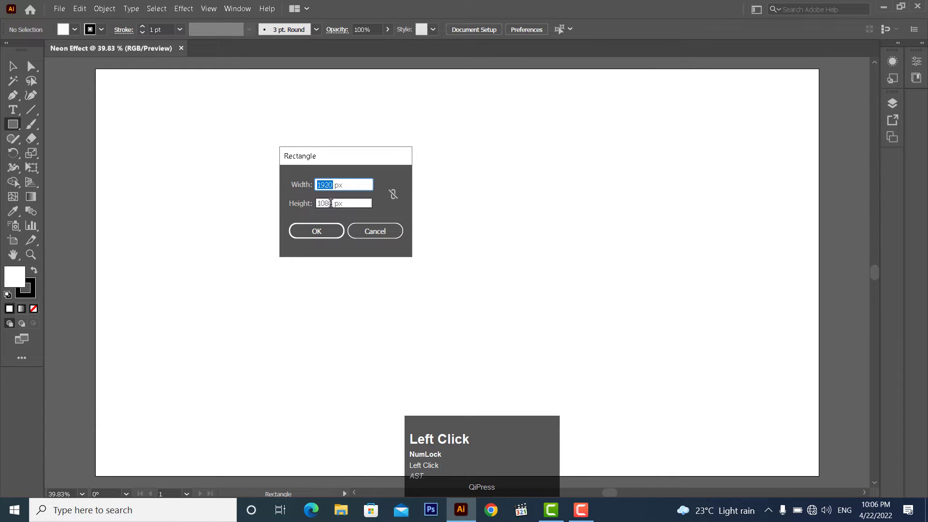
{"action": "double_click", "coordinate": [325, 202]}
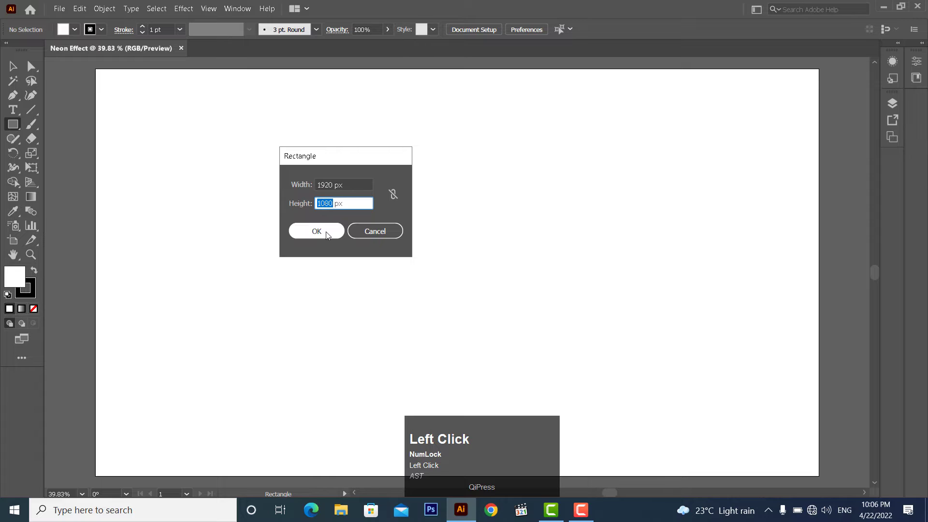
{"action": "left_click", "coordinate": [317, 231]}
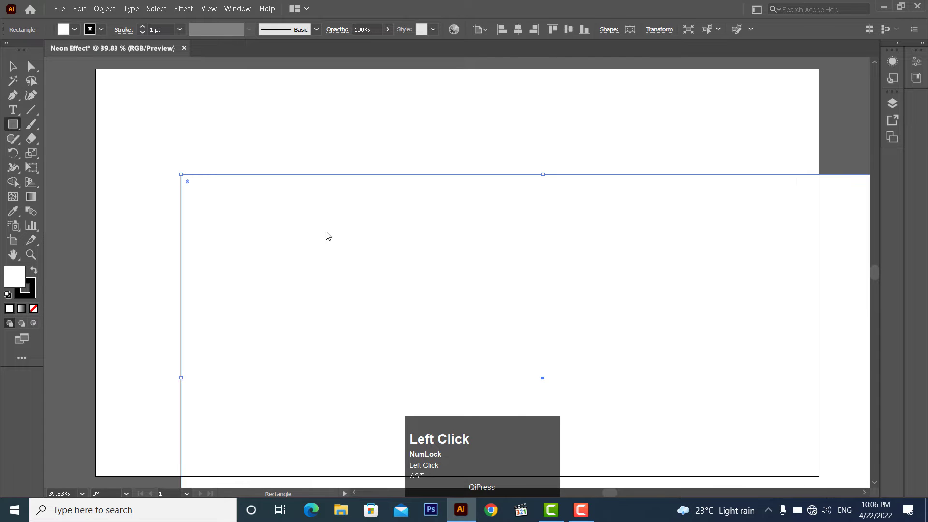
Center the large rectangle horizontally and vertically on the artboard
{"action": "left_click", "coordinate": [11, 66]}
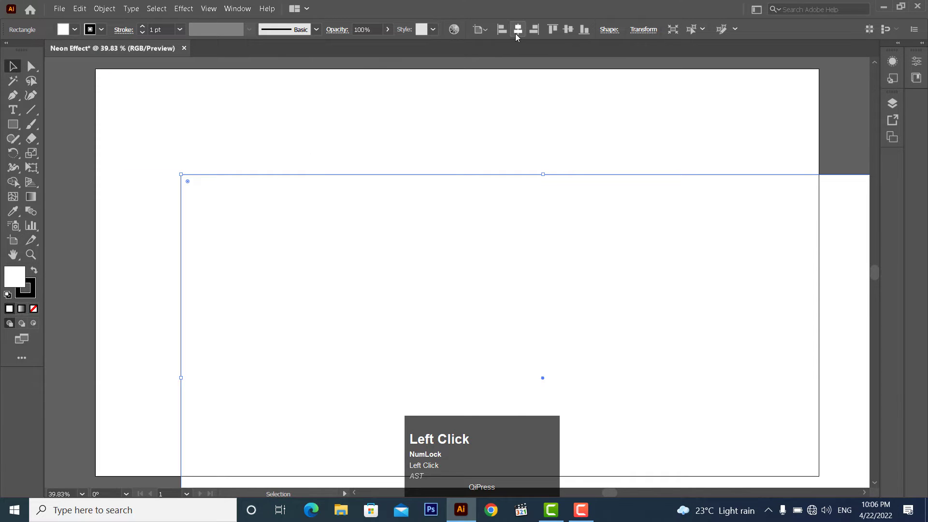
{"action": "left_click", "coordinate": [515, 33]}
{"action": "left_click", "coordinate": [564, 31]}
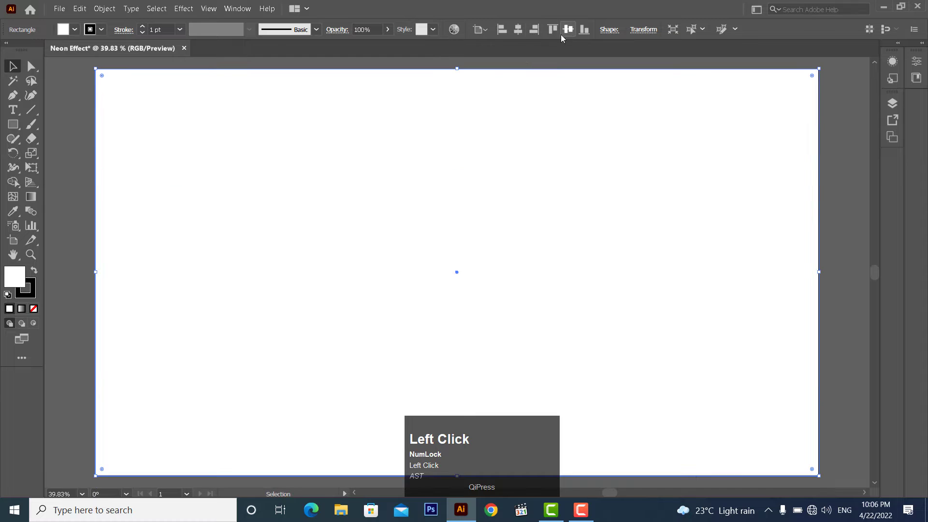
Fill the artboard-sized rectangle with the dark blue swatch and remove its stroke
{"action": "left_click", "coordinate": [74, 30]}
{"action": "left_click", "coordinate": [110, 58]}
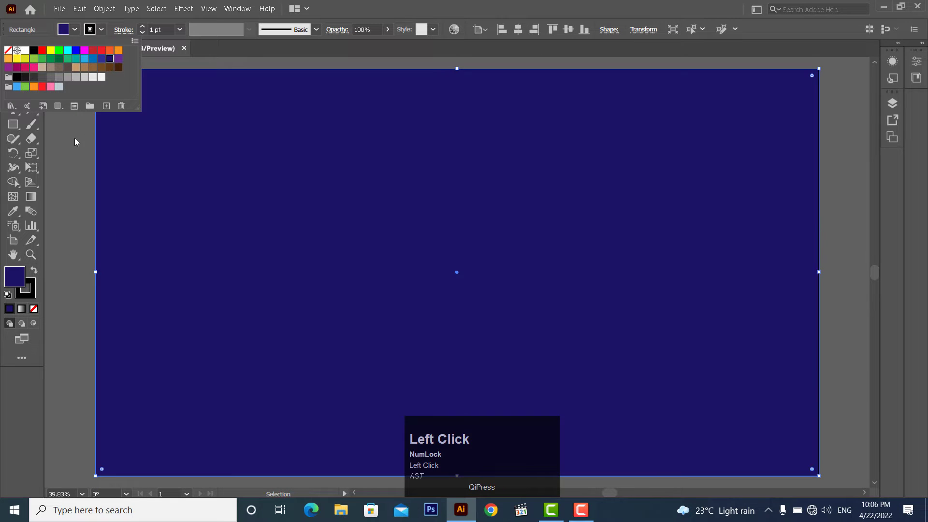
{"action": "left_click", "coordinate": [75, 137]}
{"action": "left_click", "coordinate": [101, 30]}
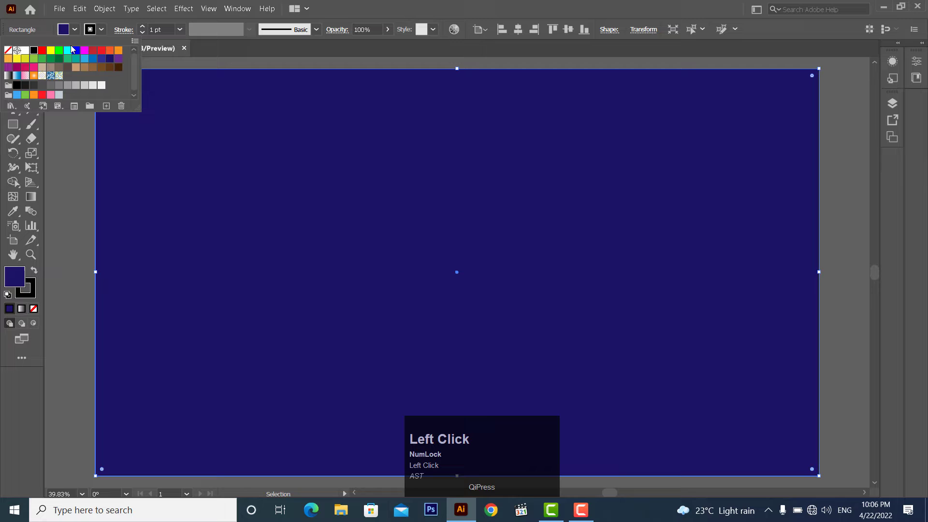
{"action": "left_click", "coordinate": [9, 50]}
{"action": "left_click", "coordinate": [86, 155]}
{"action": "left_click", "coordinate": [81, 157]}
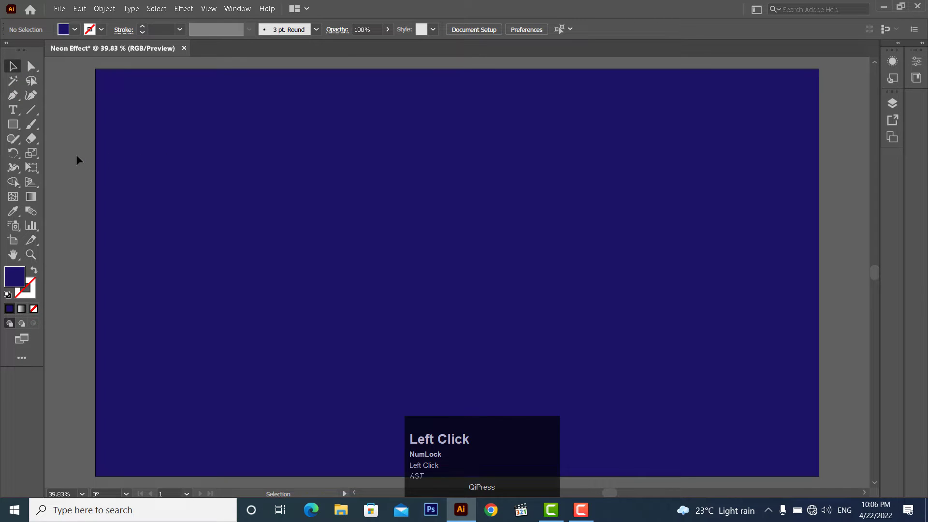
{"action": "left_click", "coordinate": [186, 160]}
{"action": "left_click", "coordinate": [72, 169]}
Draw a small dark blue rectangle above the artboard and place a copy beside it
{"action": "scroll", "coordinate": [174, 186], "scroll_direction": "up", "scroll_amount": 4}
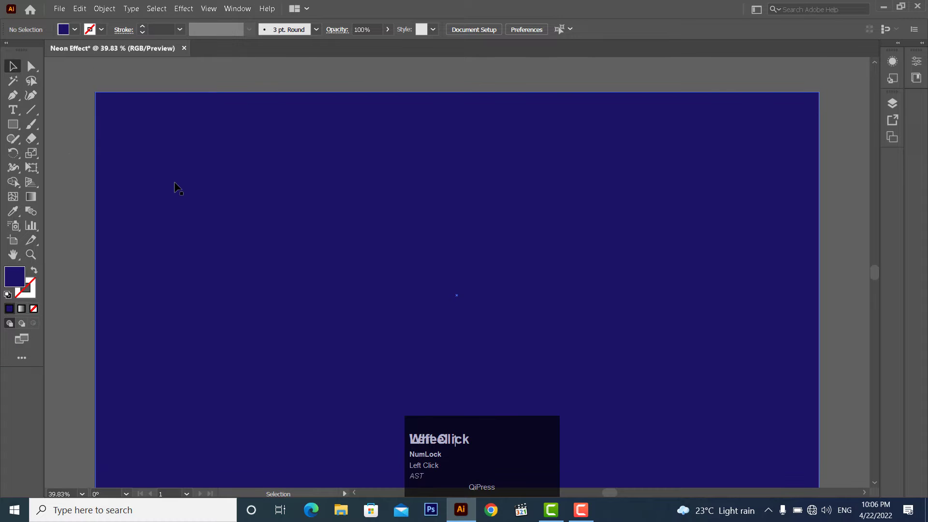
{"action": "left_click", "coordinate": [13, 124]}
{"action": "mouse_move", "coordinate": [170, 109]}
{"action": "left_mouse_down"}
{"action": "mouse_move", "coordinate": [229, 137]}
{"action": "mouse_move", "coordinate": [289, 122]}
{"action": "left_mouse_up"}
{"action": "left_click", "coordinate": [13, 67]}
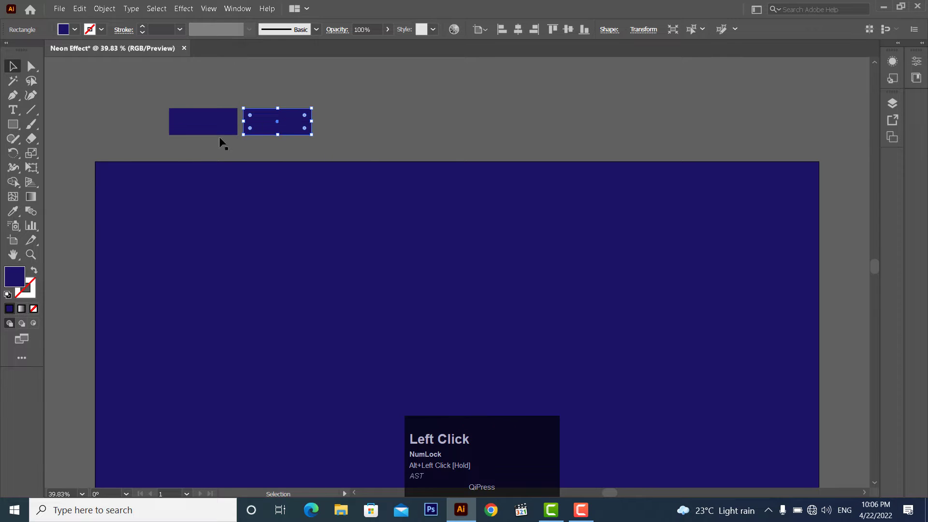
Set the copied small rectangle's fill to the darker blue #0b0a3f
{"action": "double_click", "coordinate": [19, 277]}
{"action": "left_click", "coordinate": [564, 369]}
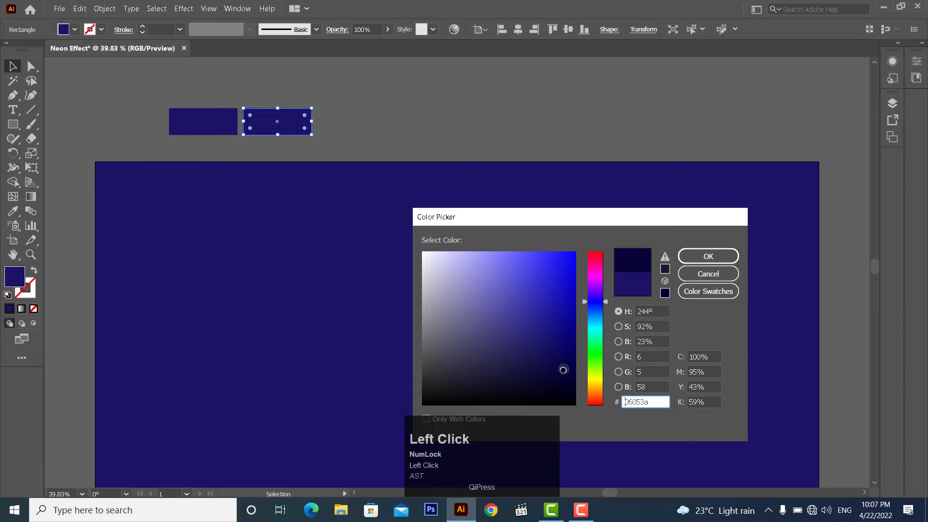
{"action": "left_click", "coordinate": [552, 367]}
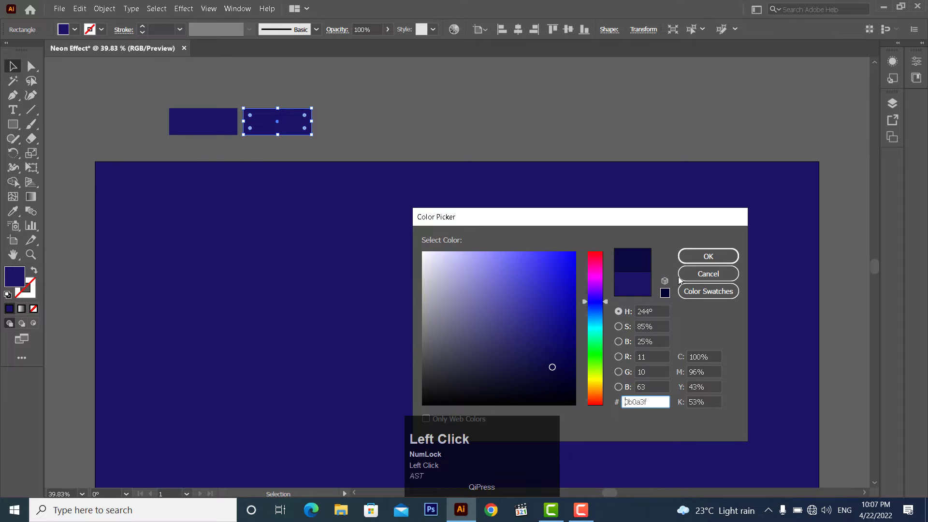
{"action": "left_click", "coordinate": [707, 256]}
{"action": "left_click", "coordinate": [365, 149]}
Copy the darker small rectangle alongside in the same row and fill the copy with #05051e
{"action": "left_click_drag", "start_coordinate": [298, 133], "coordinate": [378, 133]}
{"action": "double_click", "coordinate": [22, 277]}
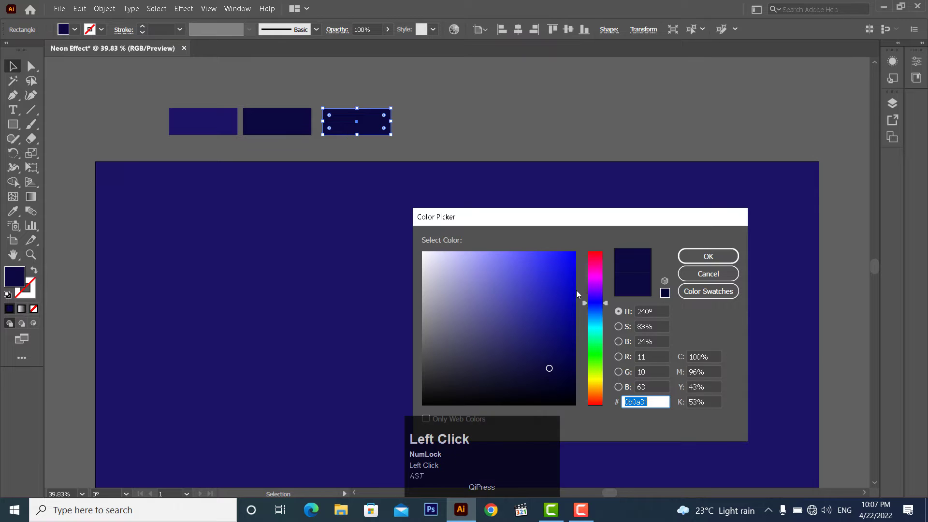
{"action": "left_click", "coordinate": [548, 386]}
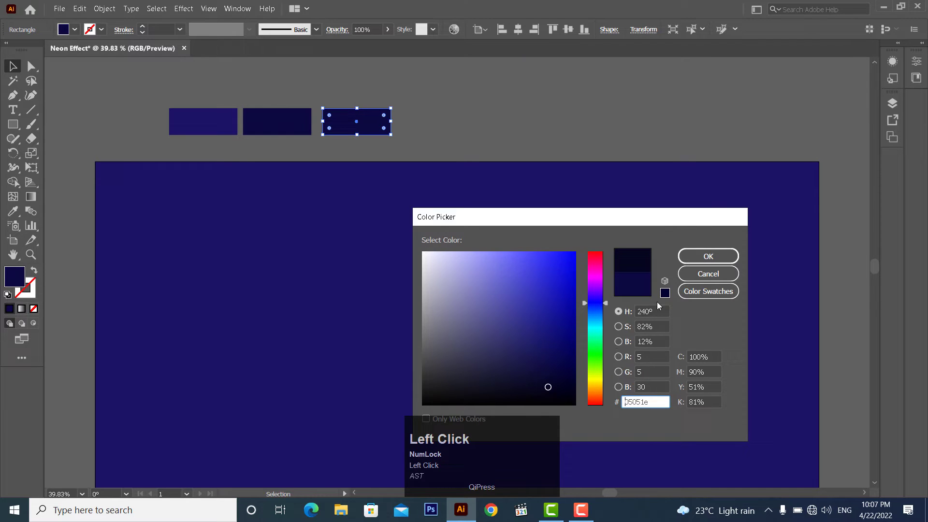
{"action": "left_click", "coordinate": [708, 256]}
{"action": "left_click", "coordinate": [458, 121]}
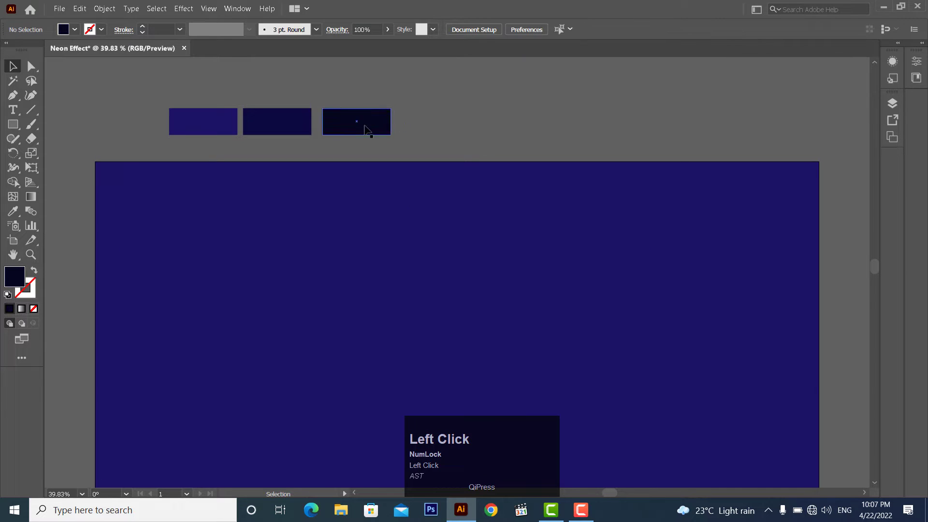
Move the darkest small rectangle closer to the middle one so the three color samples are evenly spaced
{"action": "left_click_drag", "start_coordinate": [364, 128], "coordinate": [358, 128]}
{"action": "left_click", "coordinate": [456, 126]}
{"action": "left_click", "coordinate": [276, 120]}
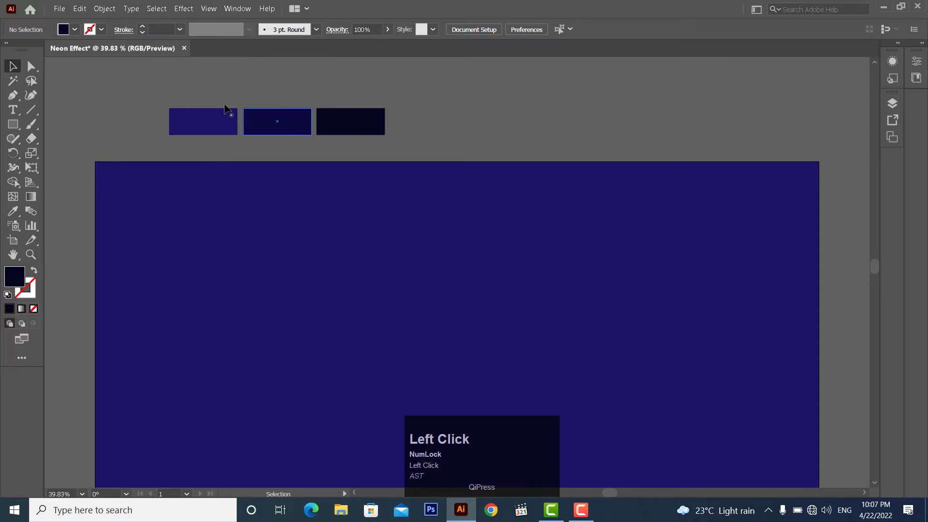
{"action": "left_click", "coordinate": [236, 128], "text": "shift"}
{"action": "left_click", "coordinate": [439, 138]}
Show the gradient settings and apply a linear white-to-black gradient to the large rectangle
{"action": "left_click", "coordinate": [233, 9]}
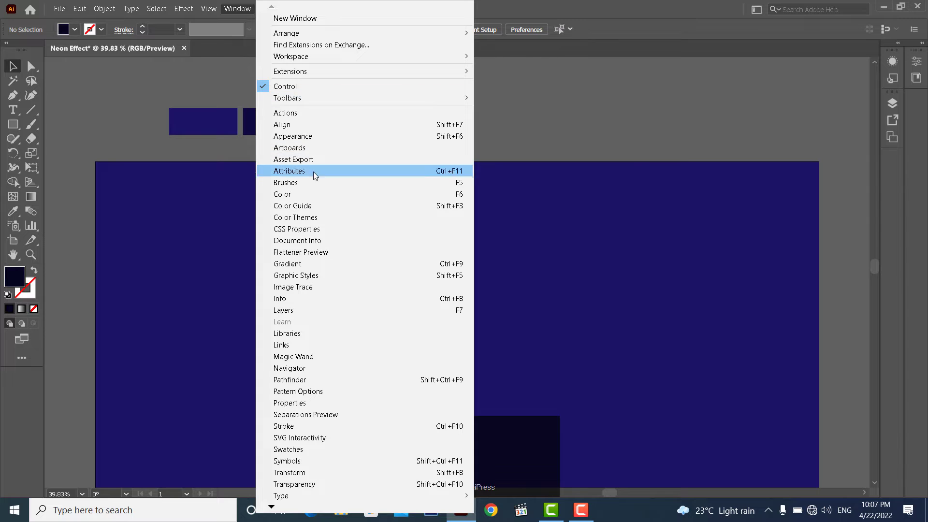
{"action": "left_click", "coordinate": [317, 264]}
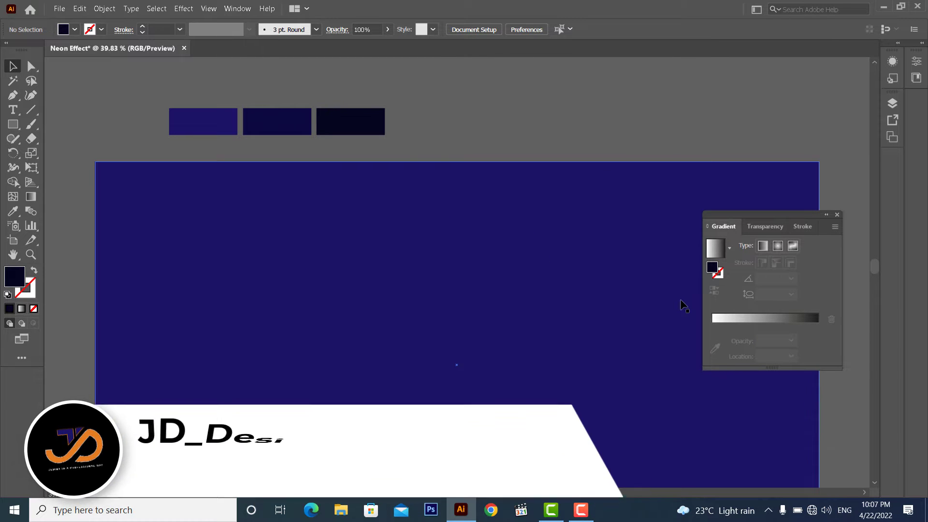
{"action": "left_click", "coordinate": [729, 249]}
{"action": "left_click", "coordinate": [594, 197]}
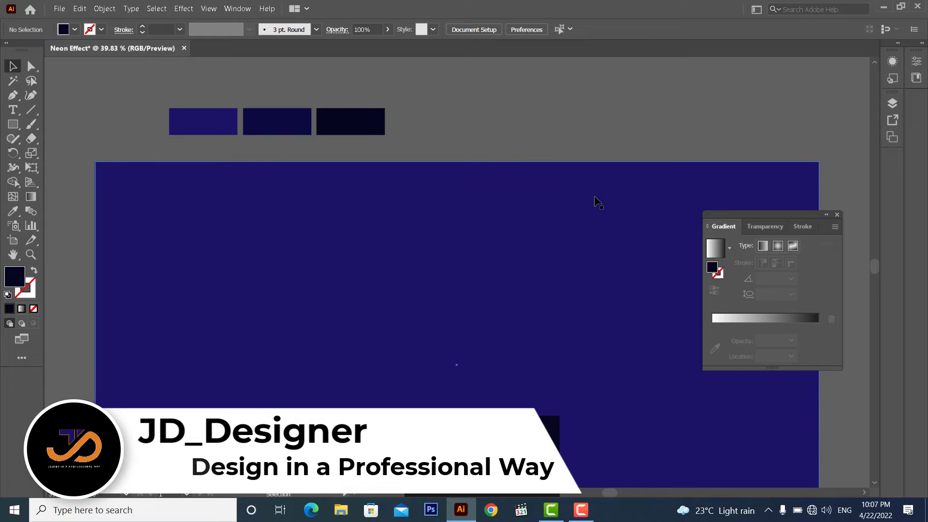
{"action": "left_click", "coordinate": [729, 248]}
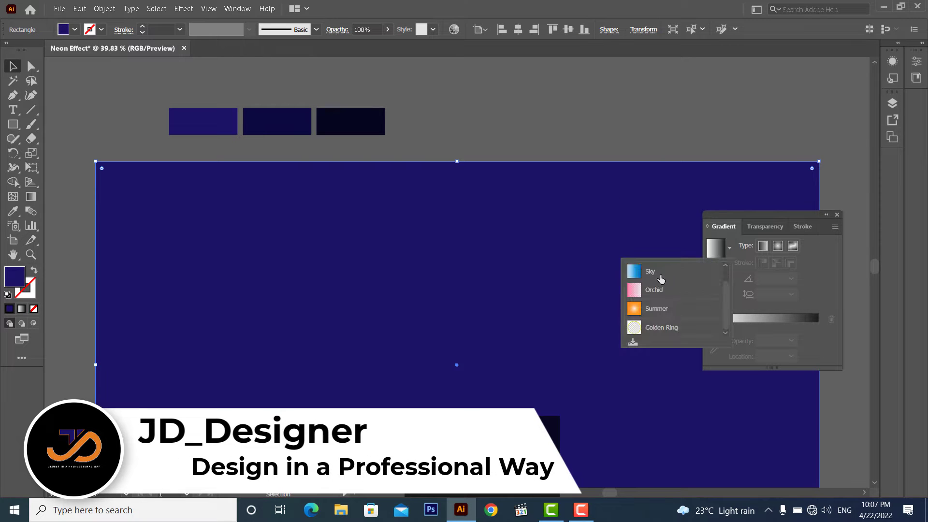
{"action": "left_click", "coordinate": [650, 272]}
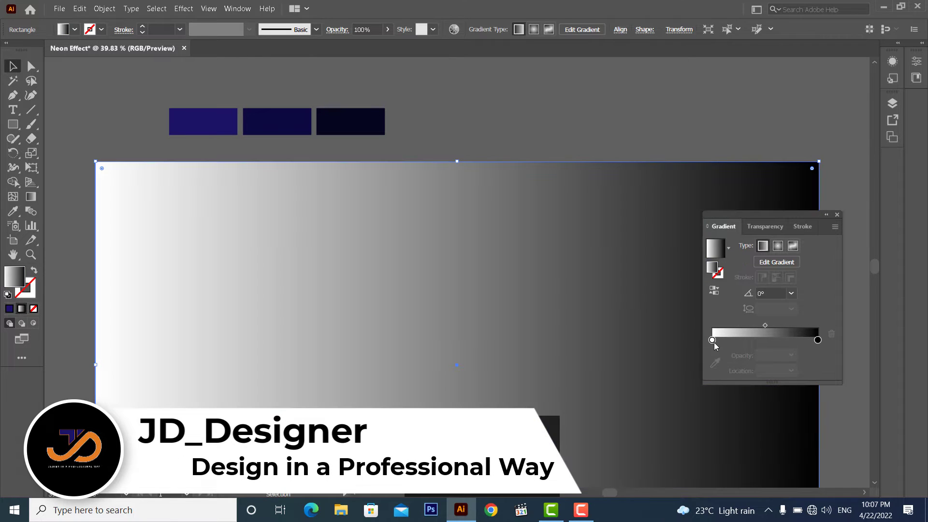
Recolor the gradient's white starting stop by sampling the lightest of the three small blue rectangles
{"action": "double_click", "coordinate": [712, 340]}
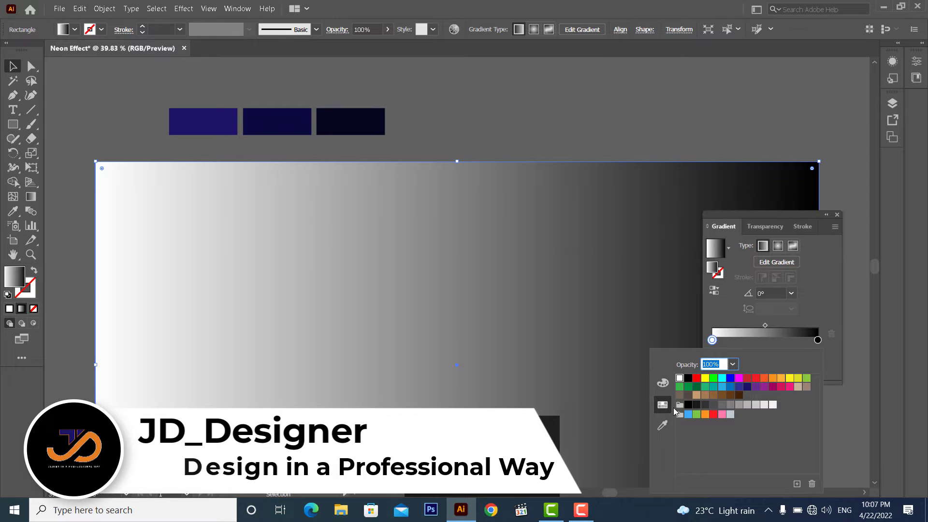
{"action": "left_click", "coordinate": [663, 426]}
{"action": "left_click", "coordinate": [203, 122]}
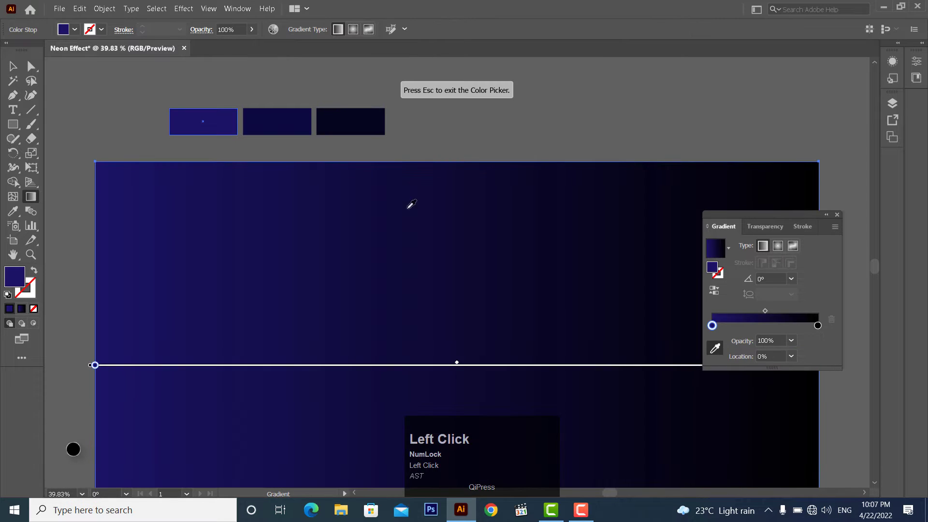
{"action": "left_click_drag", "start_coordinate": [712, 325], "coordinate": [767, 326]}
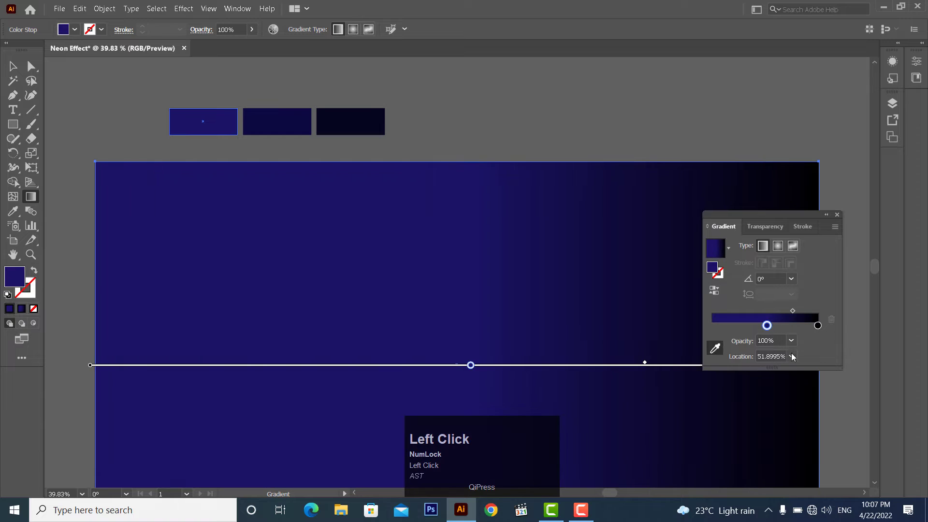
{"action": "left_click", "coordinate": [792, 358]}
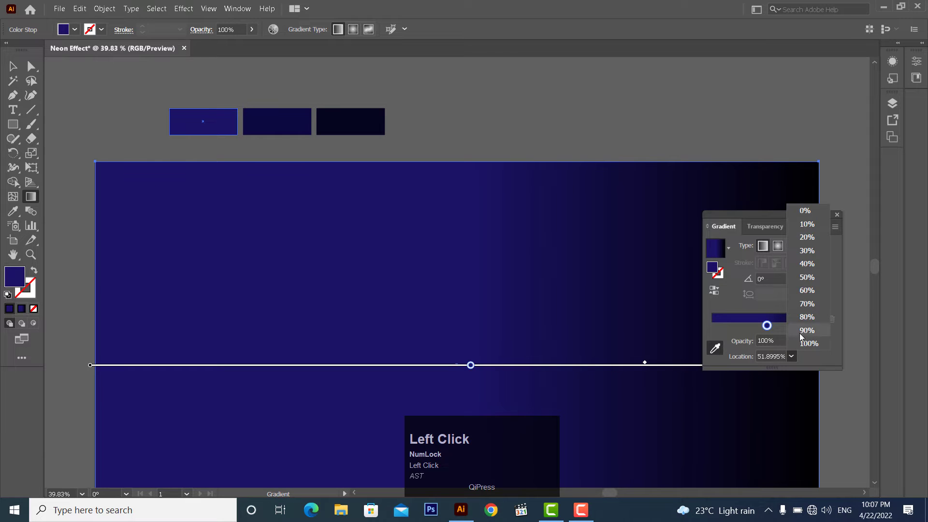
{"action": "left_click", "coordinate": [808, 277]}
{"action": "left_click_drag", "start_coordinate": [766, 325], "coordinate": [712, 325]}
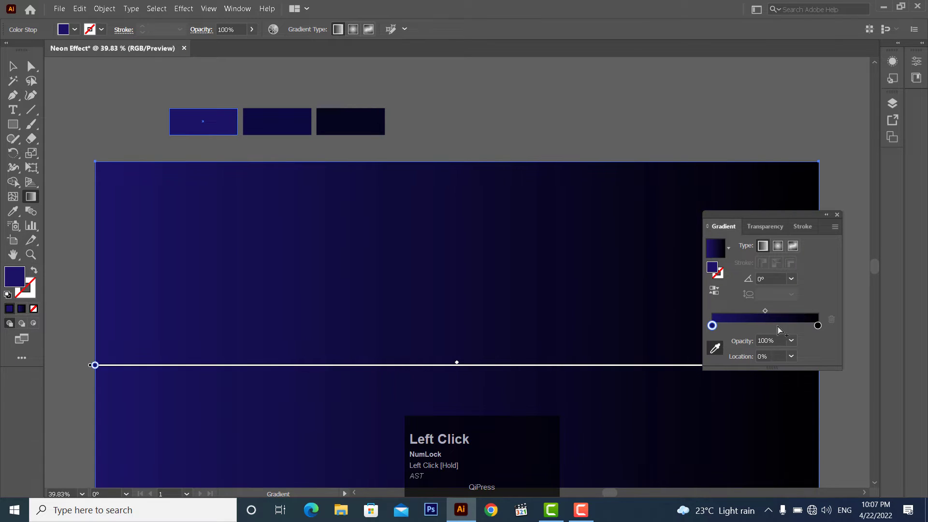
Add a middle gradient stop at 50% location and color it by sampling the middle small rectangle
{"action": "left_click", "coordinate": [768, 327]}
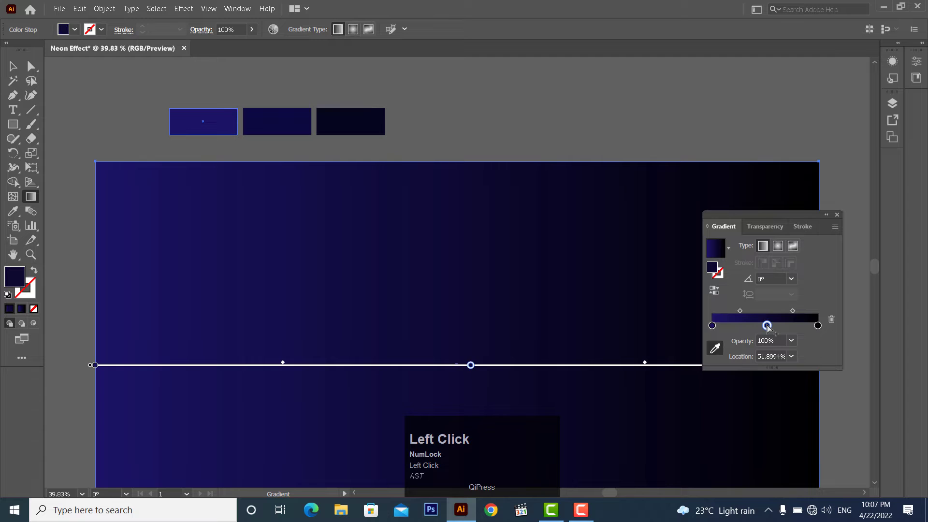
{"action": "left_click", "coordinate": [792, 357]}
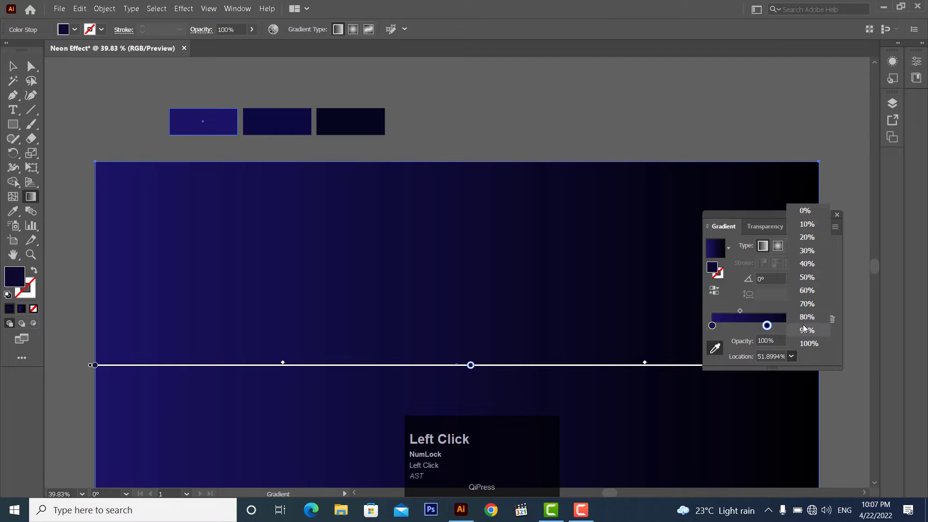
{"action": "left_click", "coordinate": [807, 278]}
{"action": "double_click", "coordinate": [766, 327]}
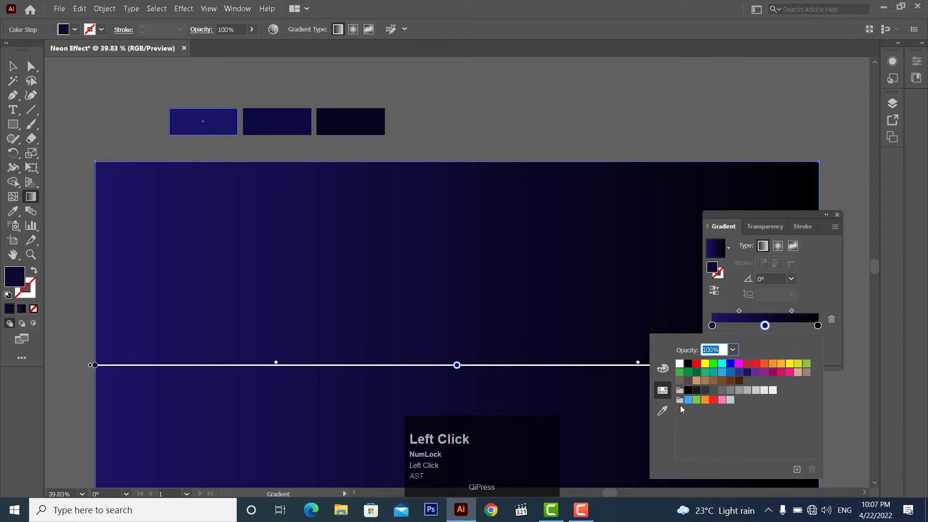
{"action": "left_click", "coordinate": [664, 411]}
{"action": "left_click", "coordinate": [293, 118]}
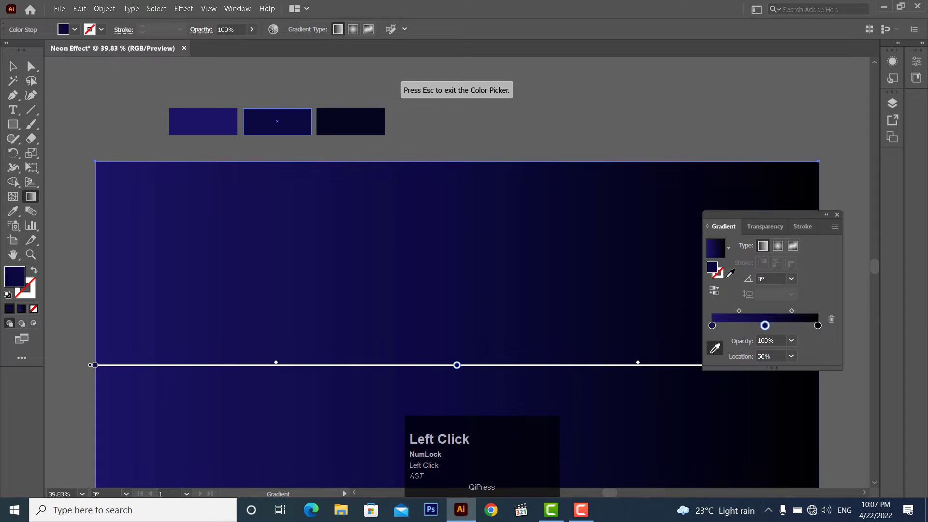
Recolor the gradient's black end stop by sampling the darkest small rectangle, and close the gradient settings
{"action": "double_click", "coordinate": [818, 325]}
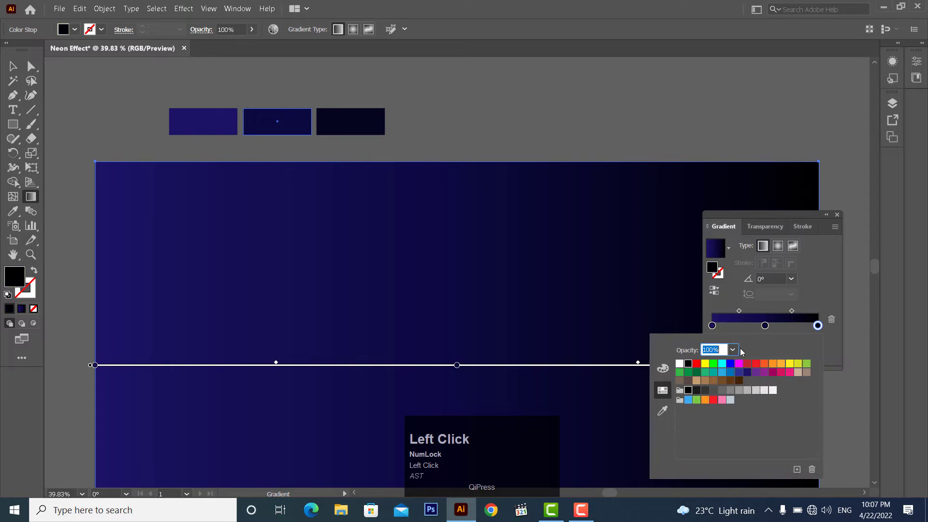
{"action": "left_click", "coordinate": [662, 411]}
{"action": "left_click", "coordinate": [365, 122]}
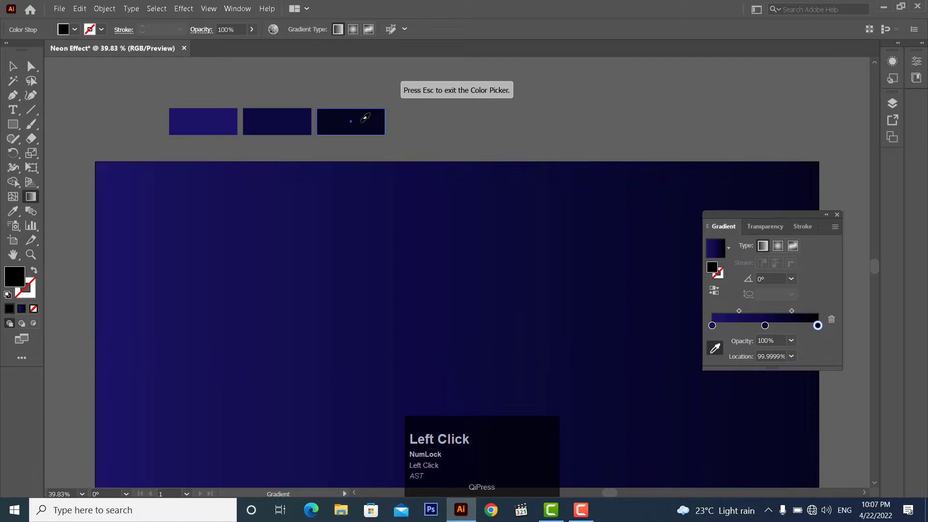
{"action": "left_click", "coordinate": [13, 67]}
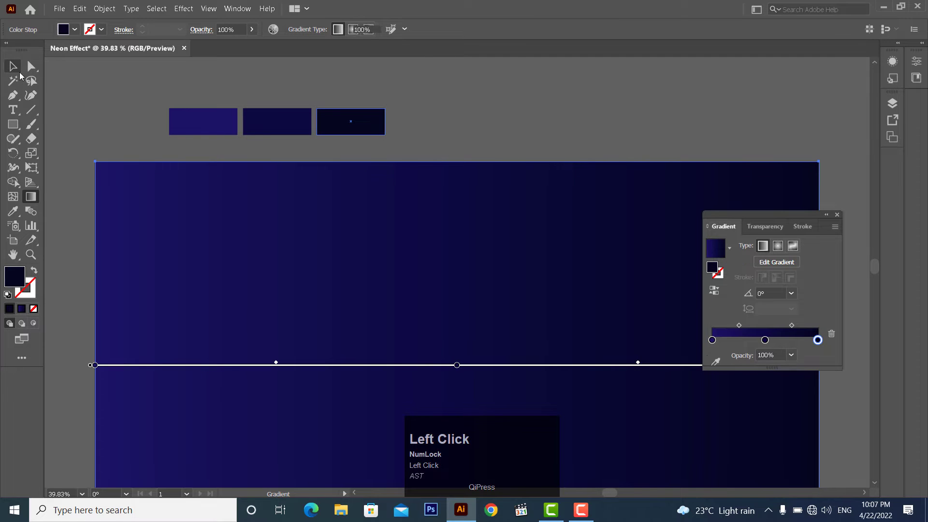
{"action": "scroll", "coordinate": [495, 120], "scroll_direction": "down", "scroll_amount": 5}
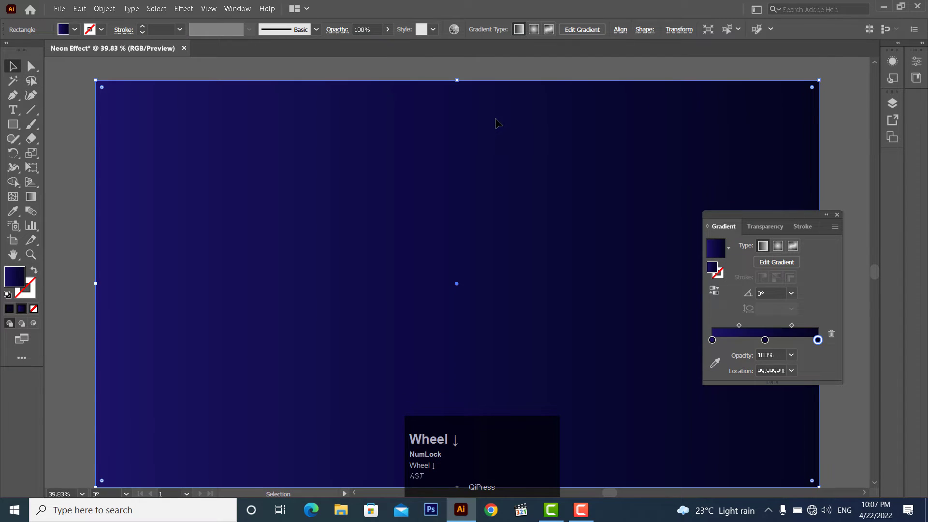
{"action": "left_click", "coordinate": [837, 215]}
{"action": "scroll", "coordinate": [577, 215], "scroll_direction": "up", "scroll_amount": 2}
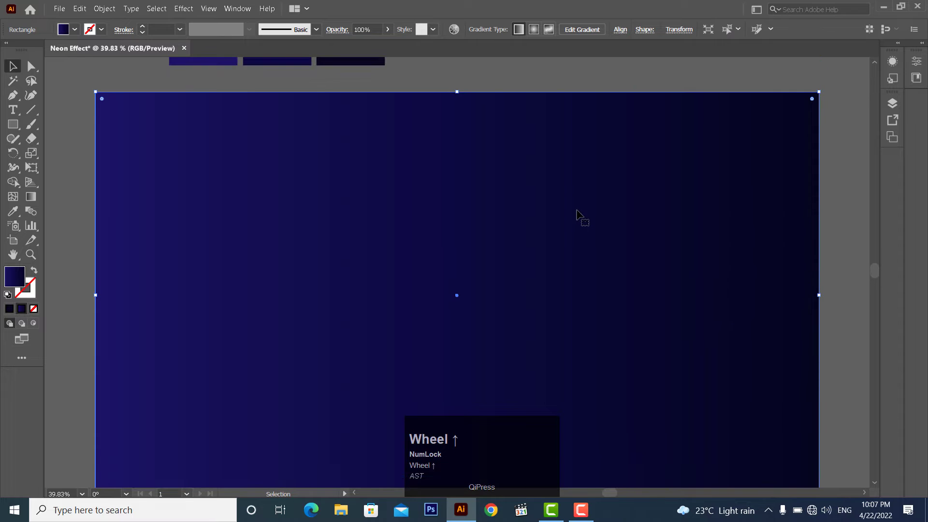
Delete the three small blue sample rectangles above the artboard
{"action": "left_click", "coordinate": [470, 77]}
{"action": "scroll", "coordinate": [470, 77], "scroll_direction": "up", "scroll_amount": 2}
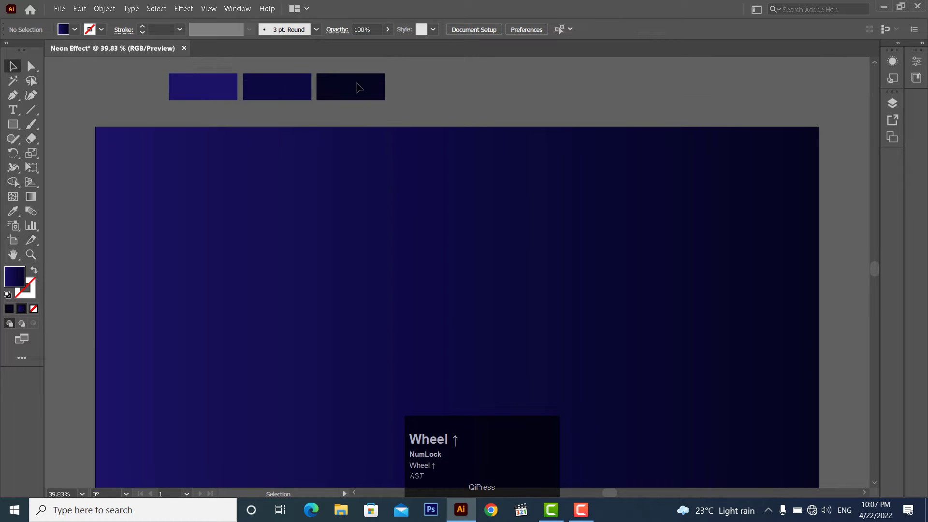
{"action": "left_click_drag", "start_coordinate": [145, 83], "coordinate": [410, 103]}
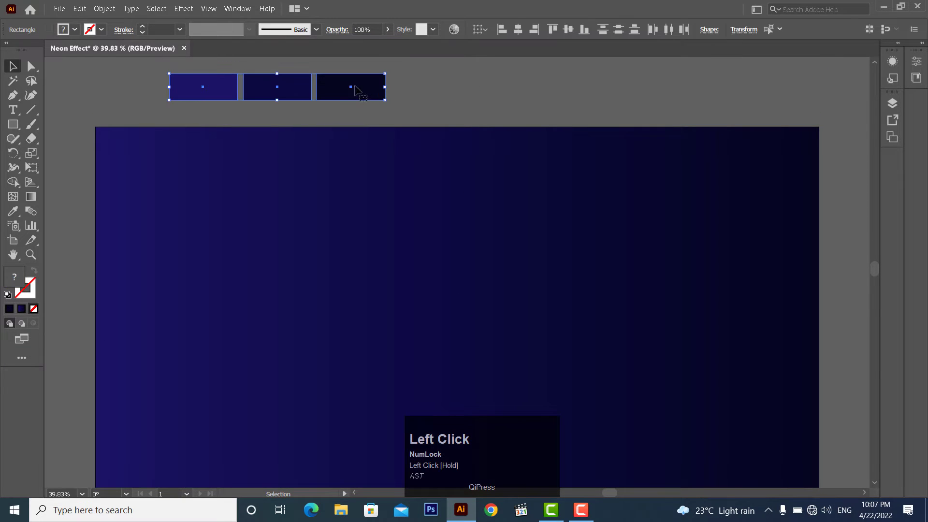
{"action": "key", "text": "Delete"}
{"action": "scroll", "coordinate": [441, 120], "scroll_direction": "down", "scroll_amount": 1}
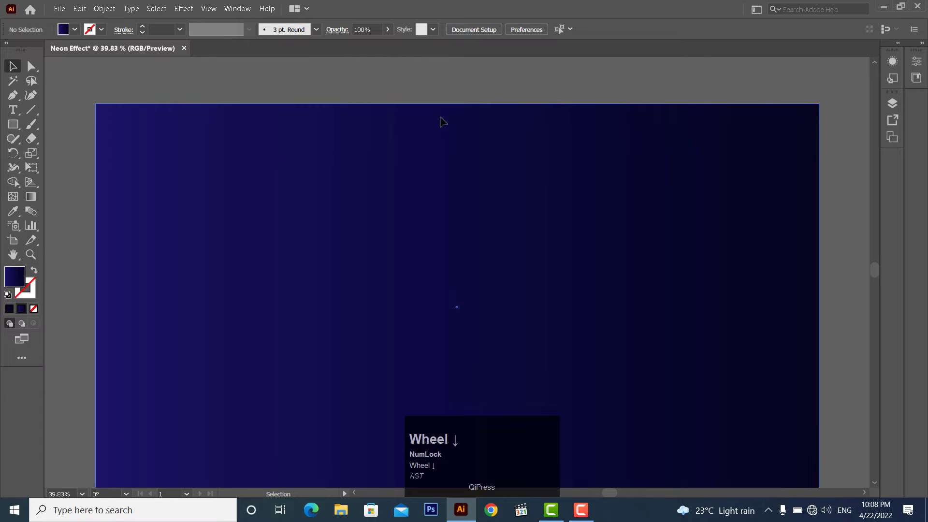
{"action": "scroll", "coordinate": [447, 125], "scroll_direction": "down", "scroll_amount": 3}
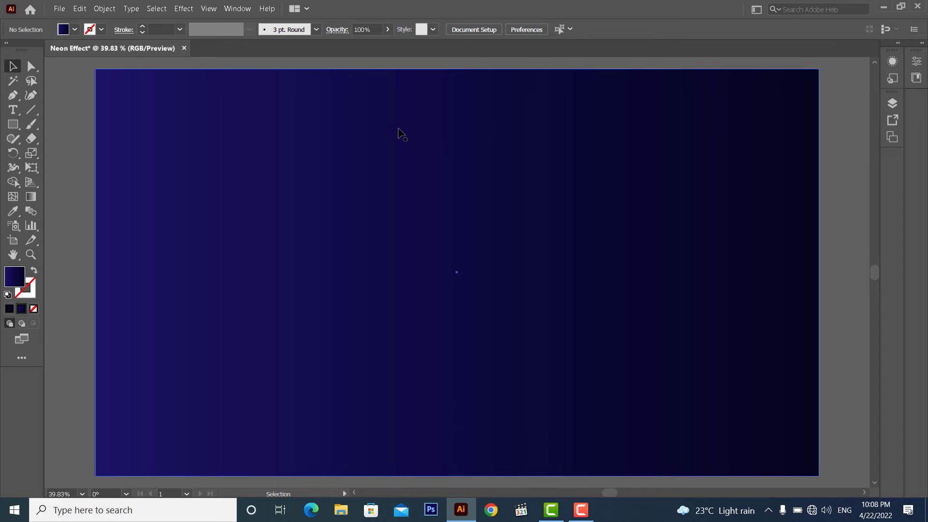
{"action": "left_click", "coordinate": [52, 151]}
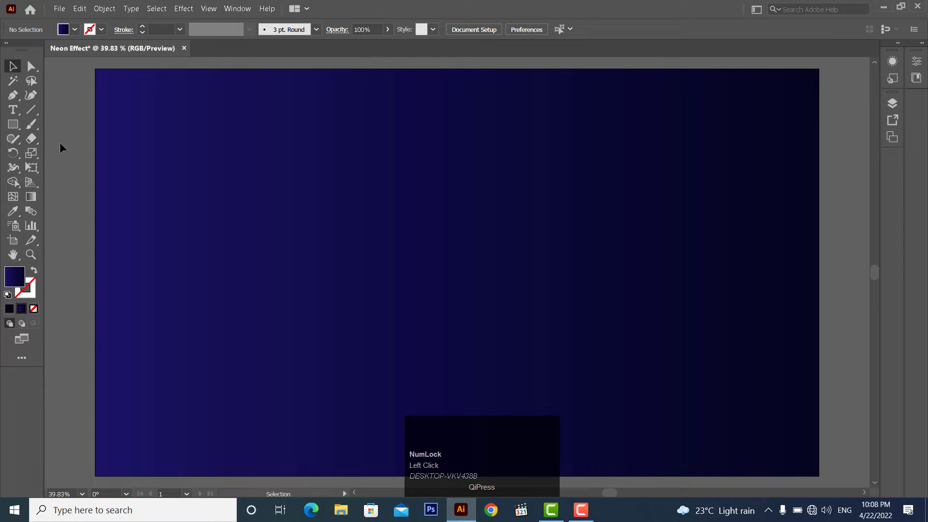
Create a triangle with the Polygon tool, using a 100 px radius and 3 sides
{"action": "right_click", "coordinate": [24, 124]}
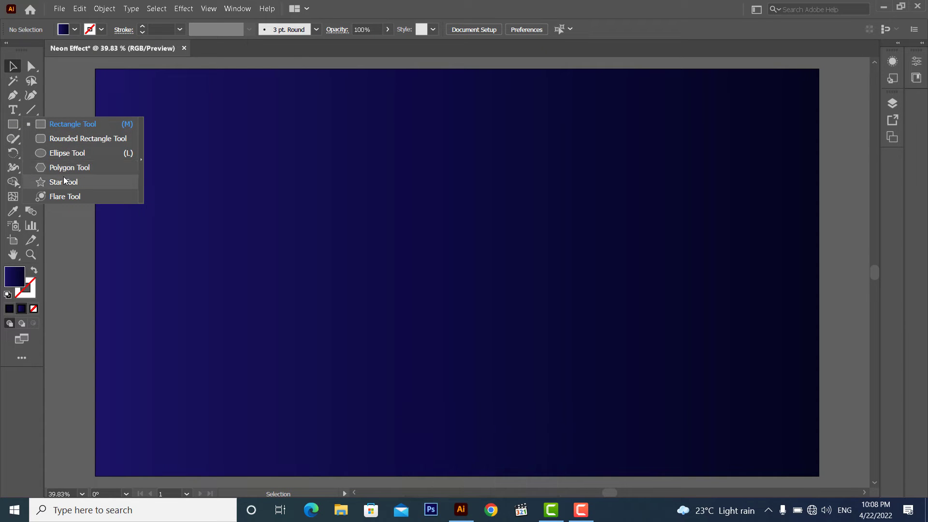
{"action": "left_click", "coordinate": [79, 172]}
{"action": "left_click", "coordinate": [286, 179]}
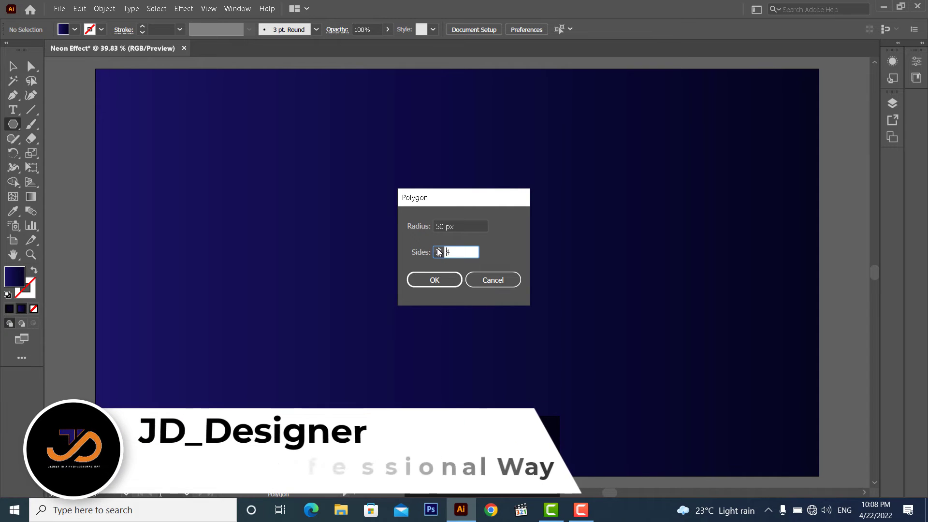
{"action": "left_click", "coordinate": [438, 255]}
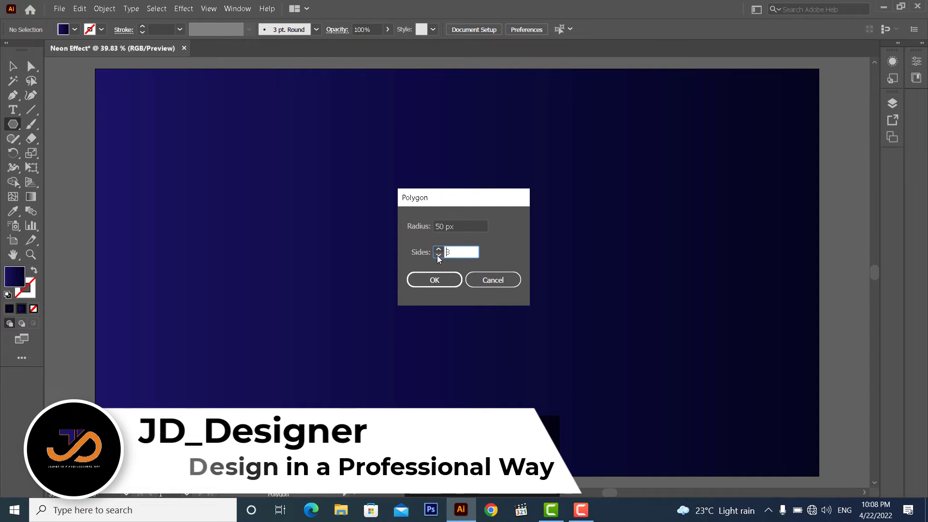
{"action": "double_click", "coordinate": [436, 226]}
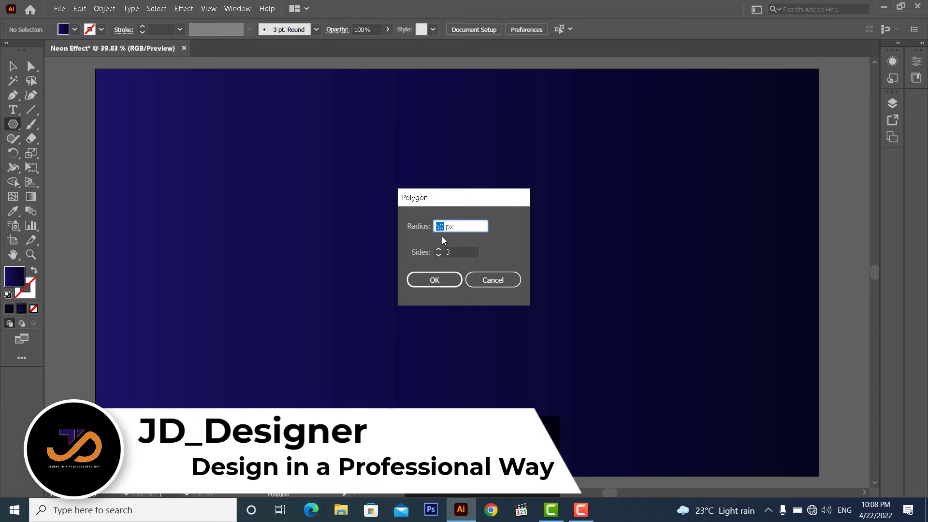
{"action": "type", "text": "10"}
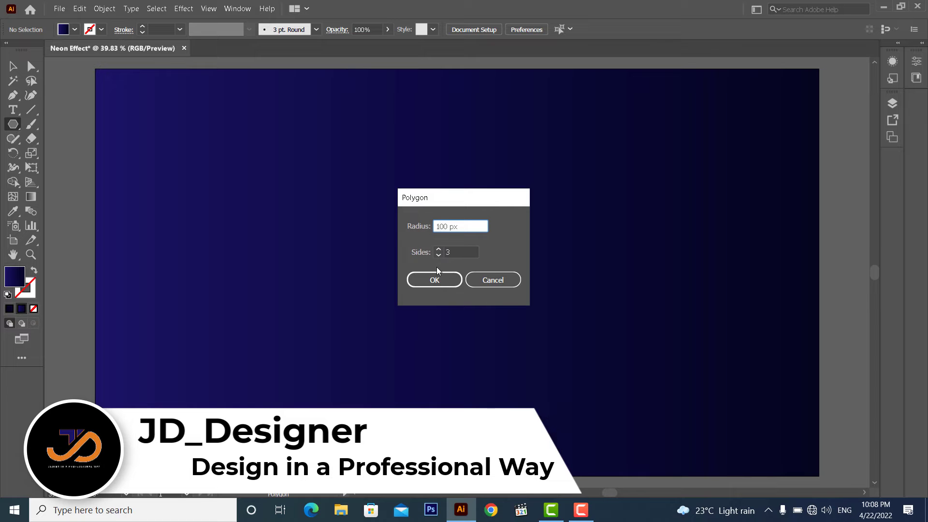
{"action": "type", "text": "0"}
{"action": "left_click", "coordinate": [436, 281]}
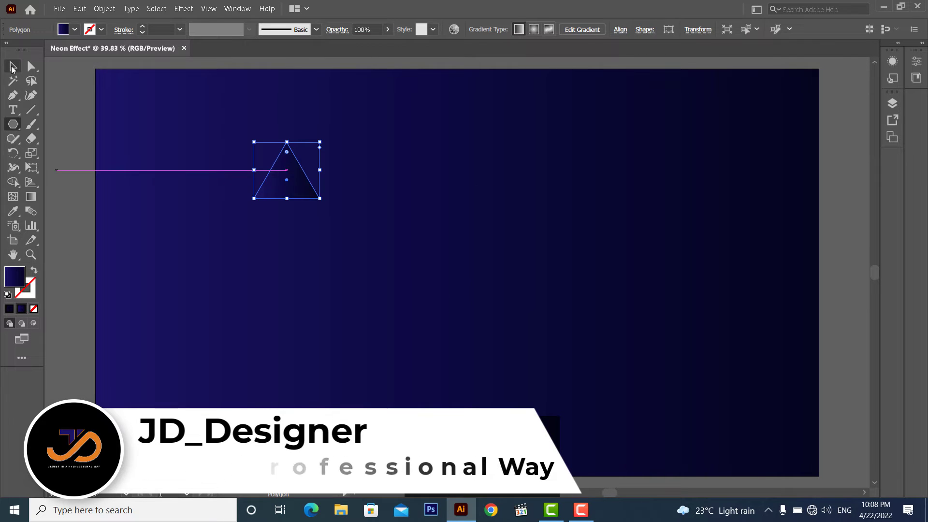
Enlarge the triangle proportionally from its center until it fills most of the artboard's height, and move it near the middle
{"action": "left_click", "coordinate": [12, 68]}
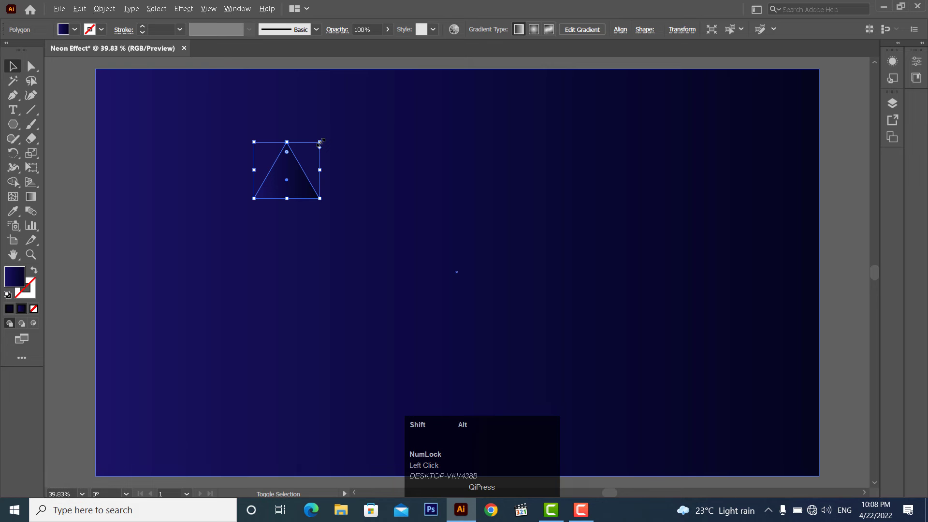
{"action": "left_click_drag", "start_coordinate": [319, 143], "coordinate": [427, 87]}
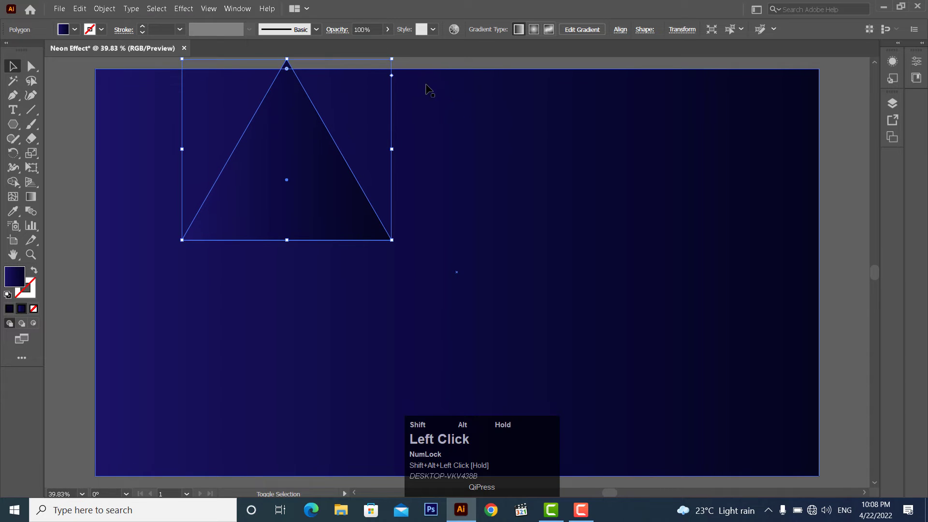
{"action": "left_click_drag", "start_coordinate": [283, 163], "coordinate": [386, 254]}
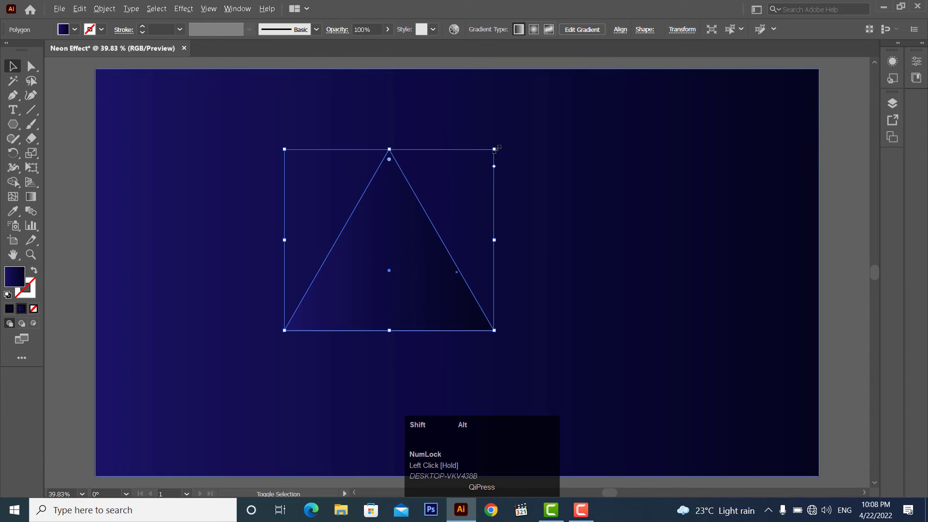
{"action": "left_click_drag", "start_coordinate": [494, 150], "coordinate": [586, 93]}
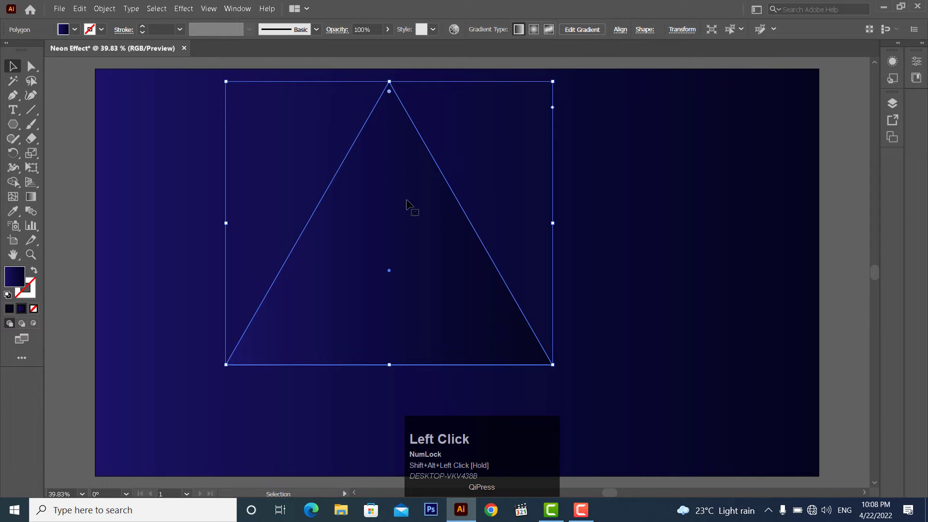
{"action": "left_click_drag", "start_coordinate": [406, 199], "coordinate": [493, 218]}
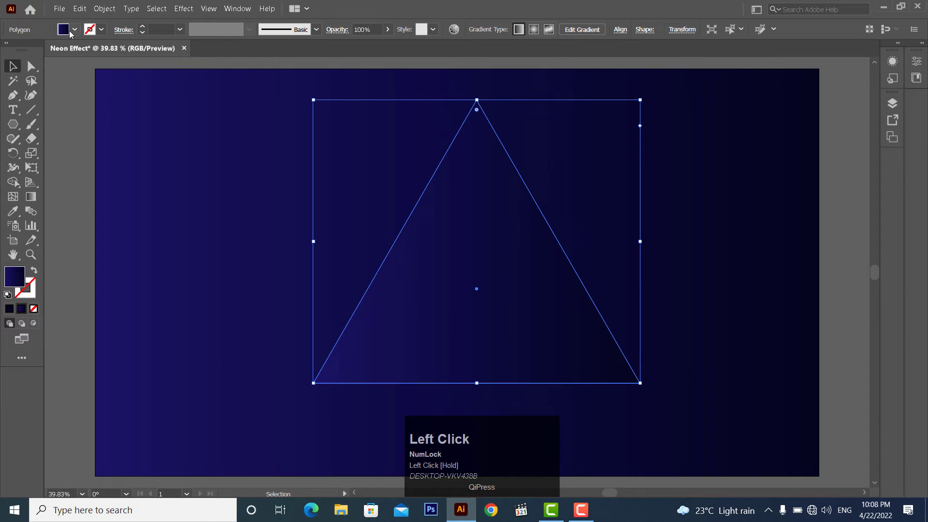
Remove the triangle's fill and give it a stroke in the lightest, near-white gray swatch
{"action": "double_click", "coordinate": [18, 282]}
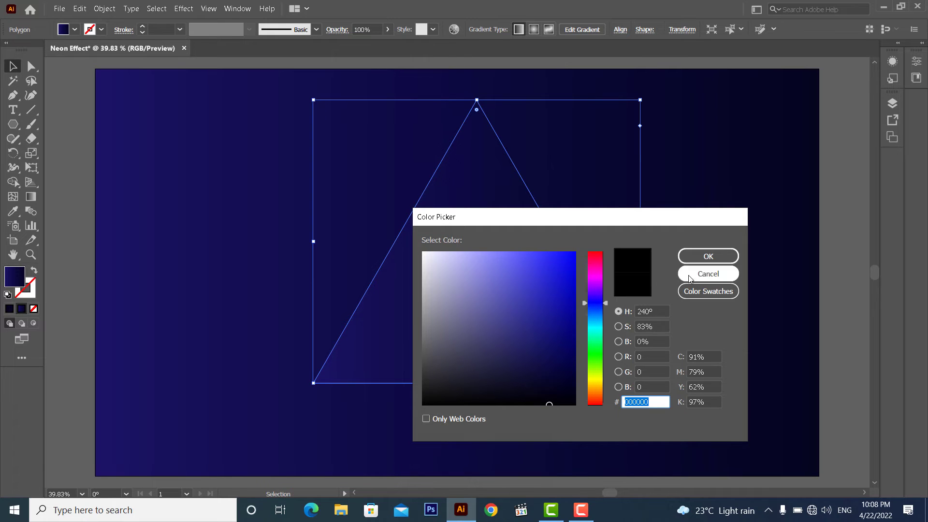
{"action": "left_click", "coordinate": [708, 273]}
{"action": "left_click", "coordinate": [74, 30]}
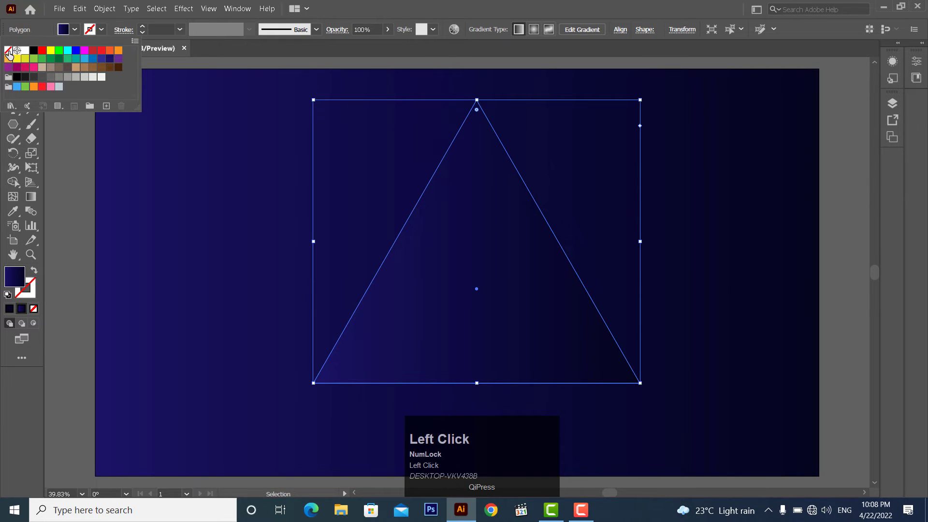
{"action": "left_click", "coordinate": [8, 50]}
{"action": "left_click", "coordinate": [52, 171]}
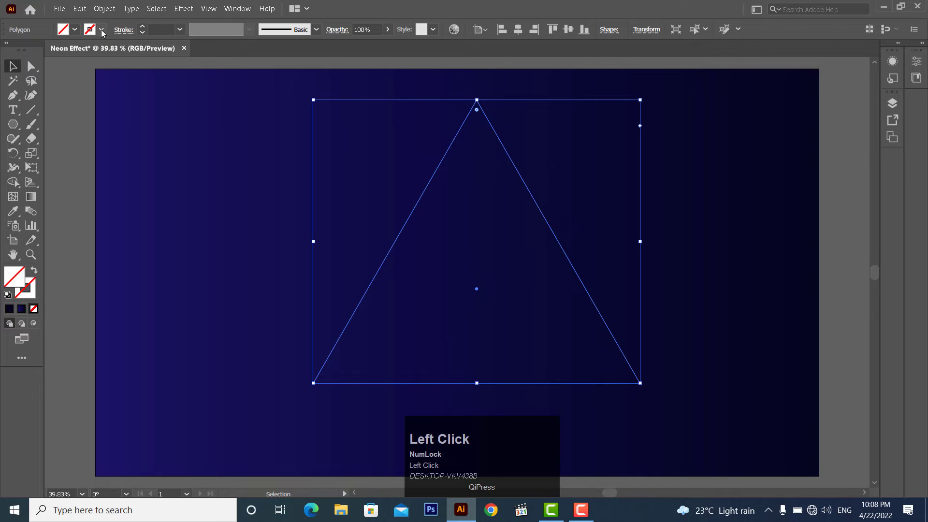
{"action": "left_click", "coordinate": [102, 30]}
{"action": "left_click", "coordinate": [102, 85]}
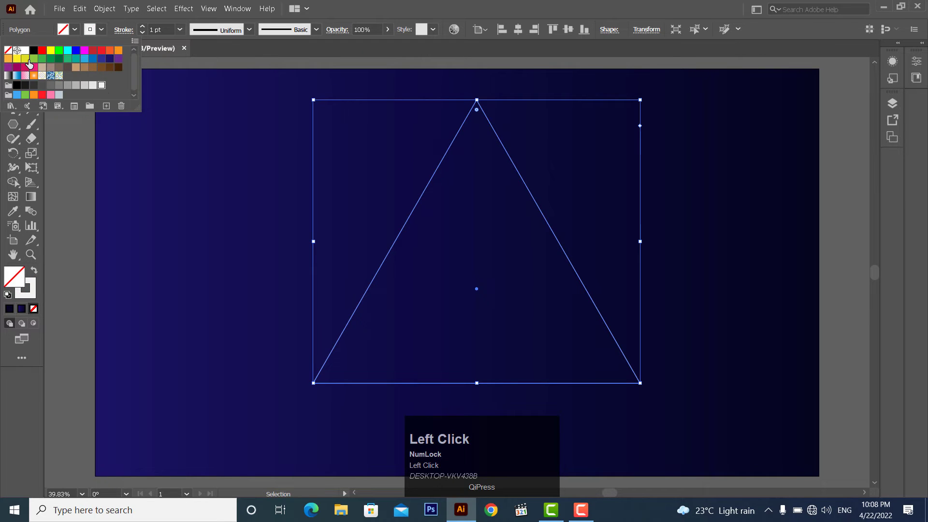
{"action": "left_click", "coordinate": [79, 157]}
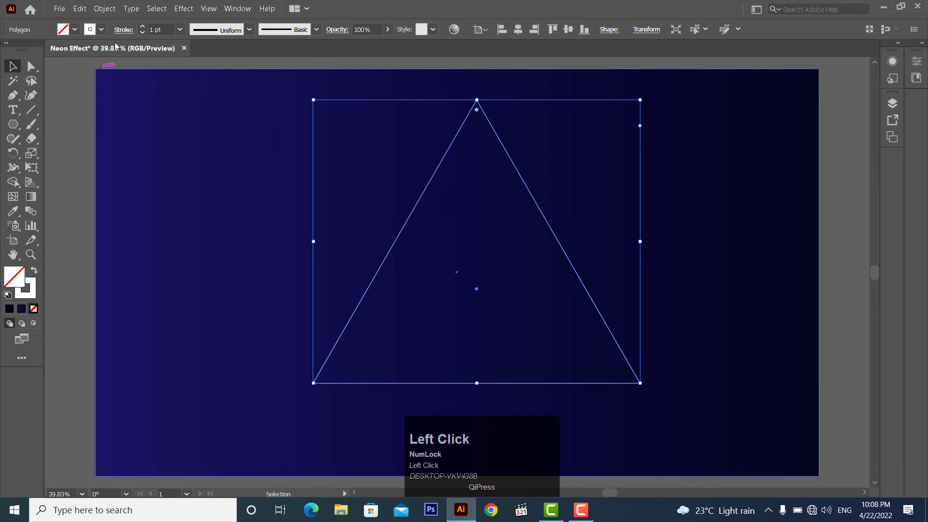
Set the triangle's stroke weight to 18 pt
{"action": "left_click", "coordinate": [141, 27]}
{"action": "left_click_drag", "start_coordinate": [142, 28], "coordinate": [143, 29]}
{"action": "left_click", "coordinate": [142, 29]}
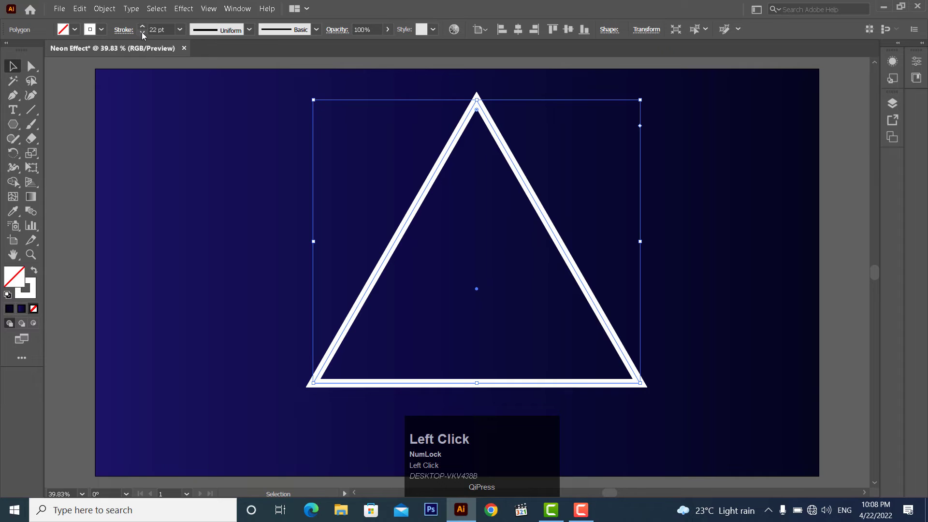
{"action": "left_click", "coordinate": [143, 34]}
{"action": "left_click", "coordinate": [142, 34]}
{"action": "left_click", "coordinate": [143, 34]}
{"action": "left_click", "coordinate": [142, 34]}
{"action": "left_click", "coordinate": [142, 34]}
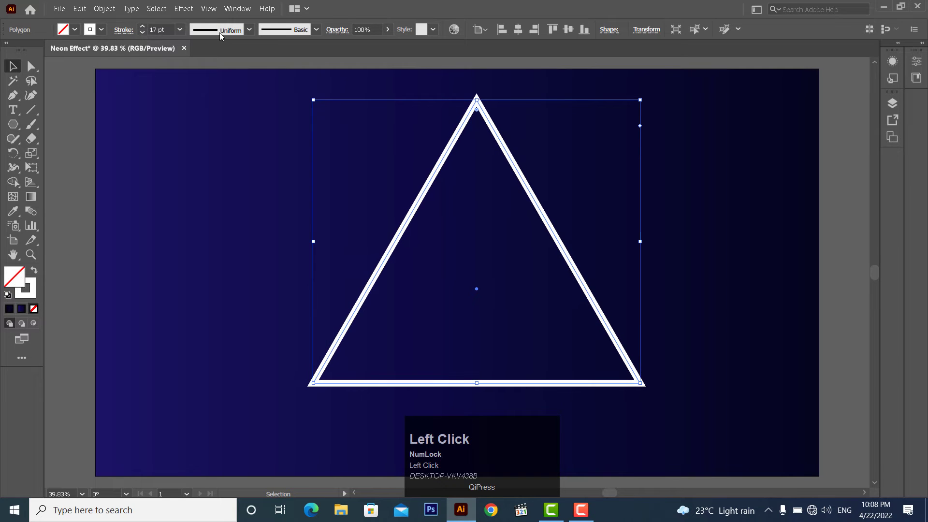
{"action": "left_click", "coordinate": [143, 27]}
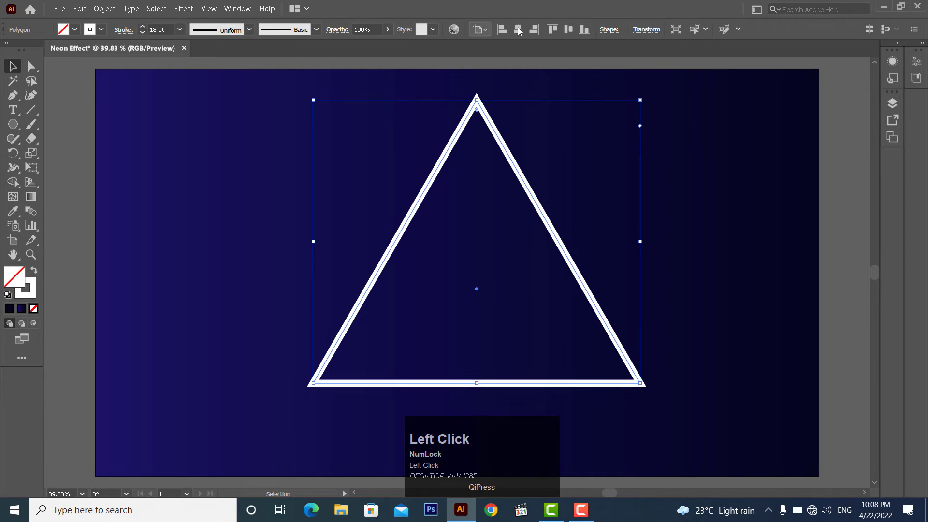
Center the triangle horizontally and vertically on the artboard, and deselect it
{"action": "left_click", "coordinate": [518, 29]}
{"action": "left_click", "coordinate": [567, 29]}
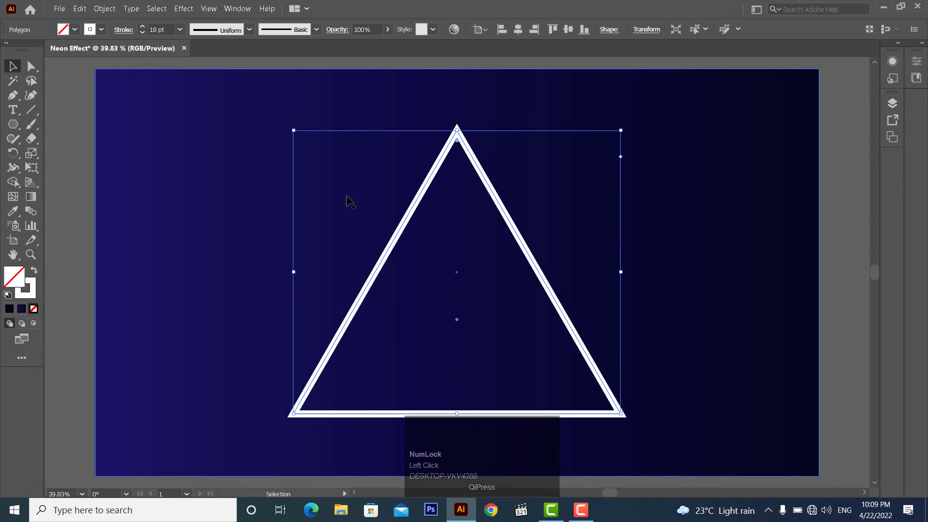
{"action": "left_click", "coordinate": [77, 207]}
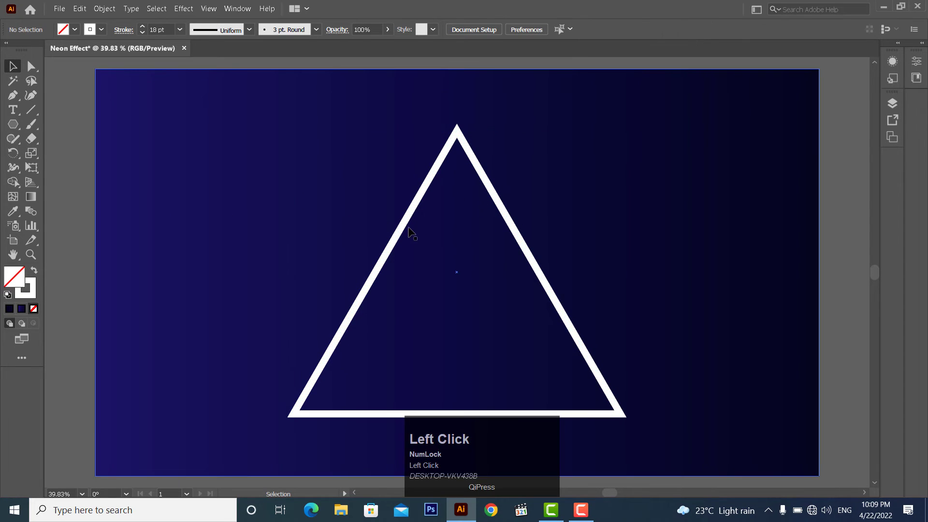
Convert the triangle's stroke into a filled shape with Outline Stroke
{"action": "left_click", "coordinate": [394, 228]}
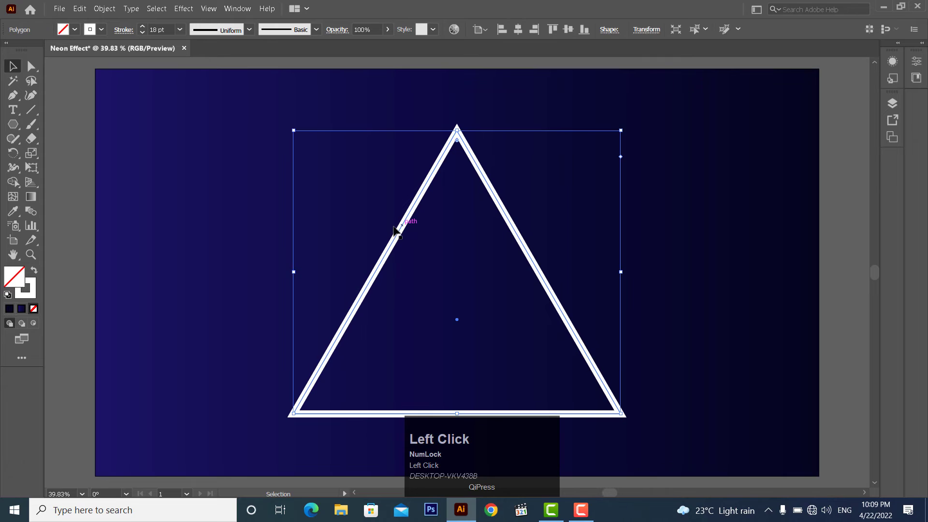
{"action": "left_click", "coordinate": [104, 8]}
{"action": "mouse_move", "coordinate": [153, 261]}
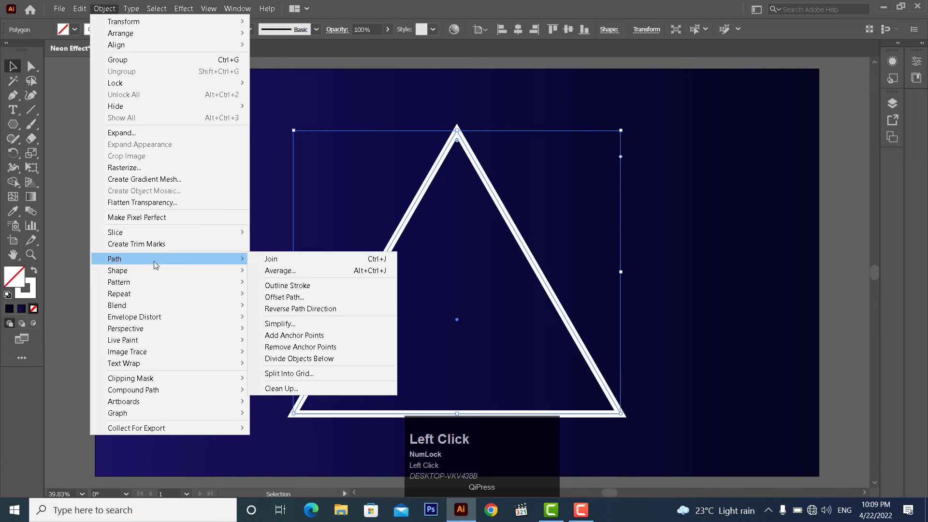
{"action": "left_click", "coordinate": [288, 286]}
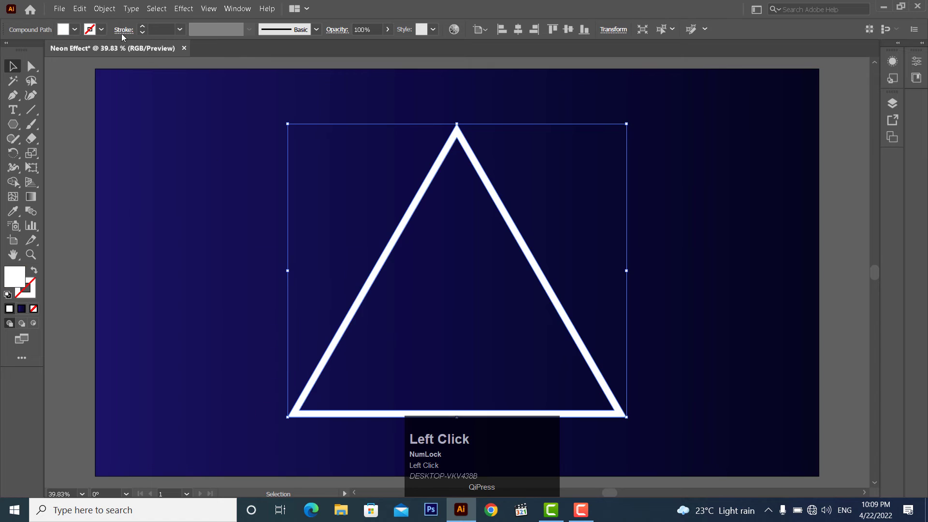
Offset the outlined triangle's path by 70 px with miter joins and a miter limit of 4, and select the enlarged triangle
{"action": "left_click", "coordinate": [110, 12]}
{"action": "mouse_move", "coordinate": [208, 259]}
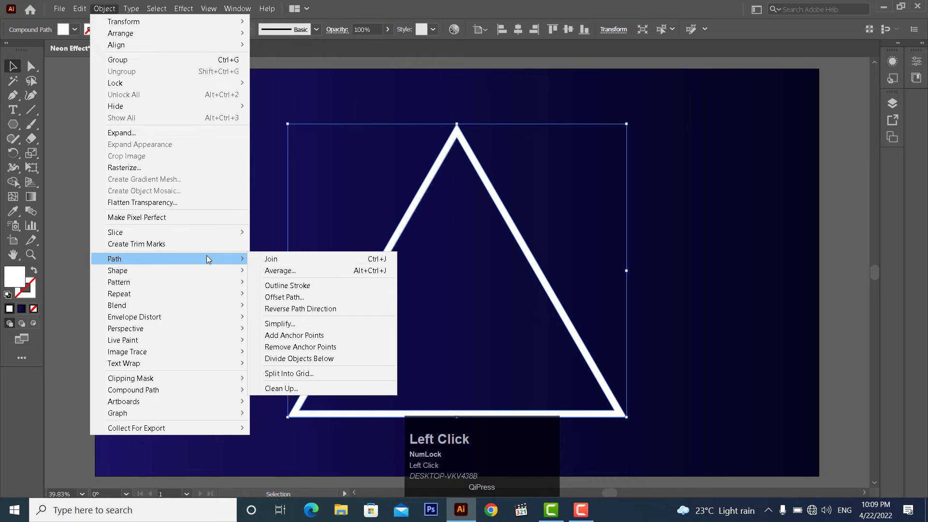
{"action": "left_click", "coordinate": [289, 297]}
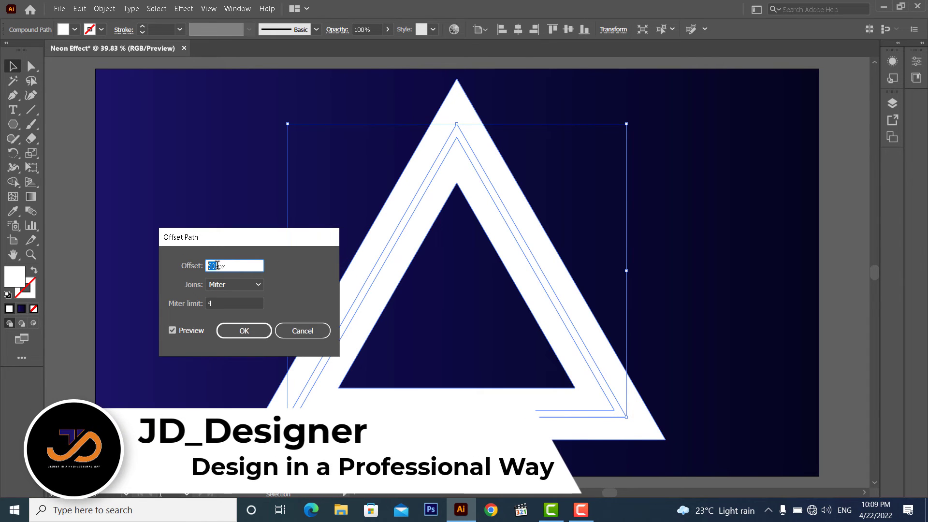
{"action": "left_click", "coordinate": [176, 330]}
{"action": "left_click", "coordinate": [176, 331]}
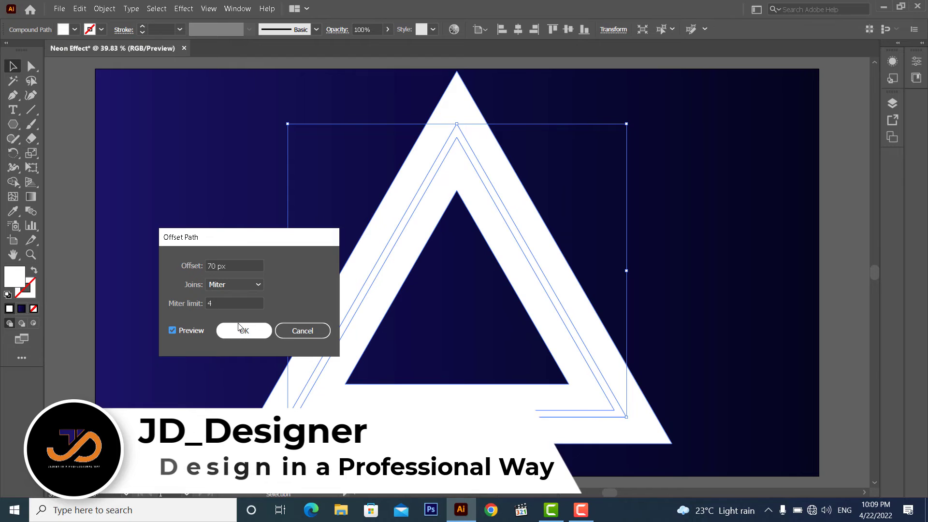
{"action": "left_click", "coordinate": [237, 304]}
{"action": "left_click", "coordinate": [252, 336]}
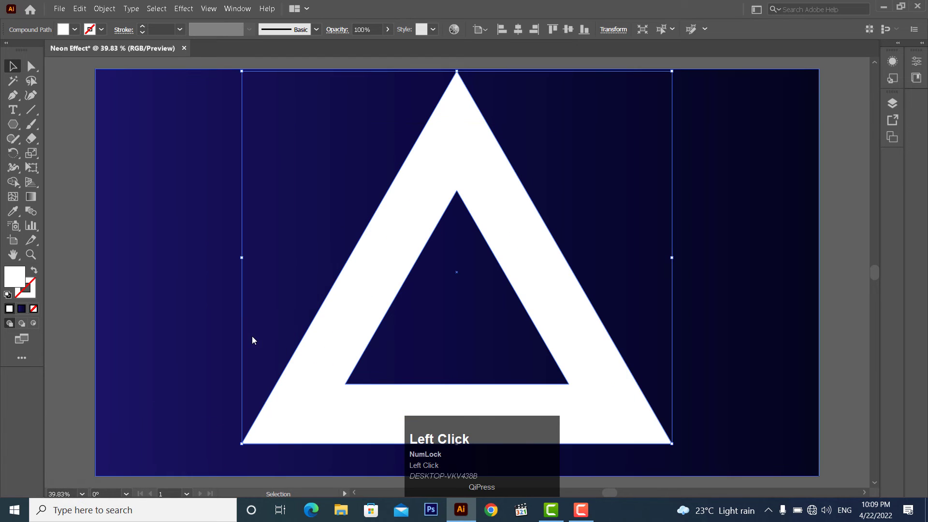
{"action": "left_click", "coordinate": [205, 397]}
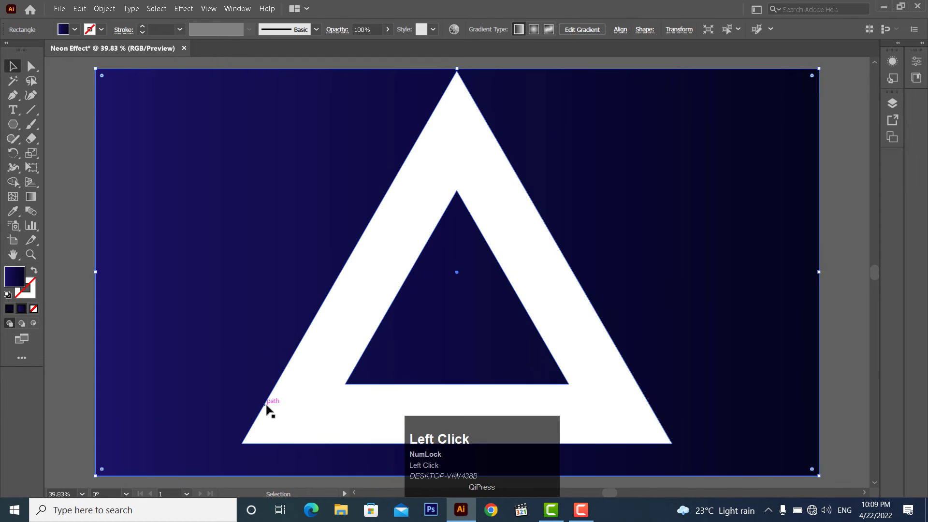
{"action": "left_click", "coordinate": [266, 402]}
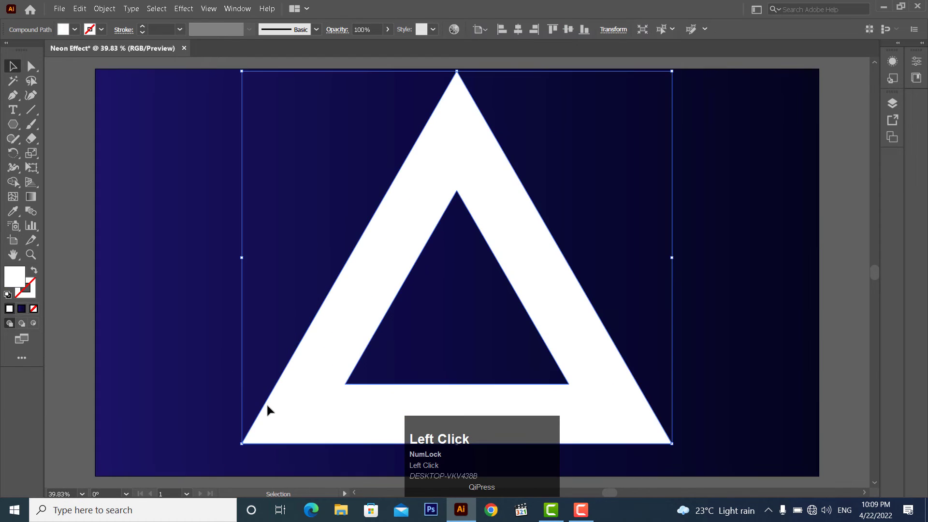
Fill the enlarged offset triangle with black
{"action": "left_click", "coordinate": [18, 286]}
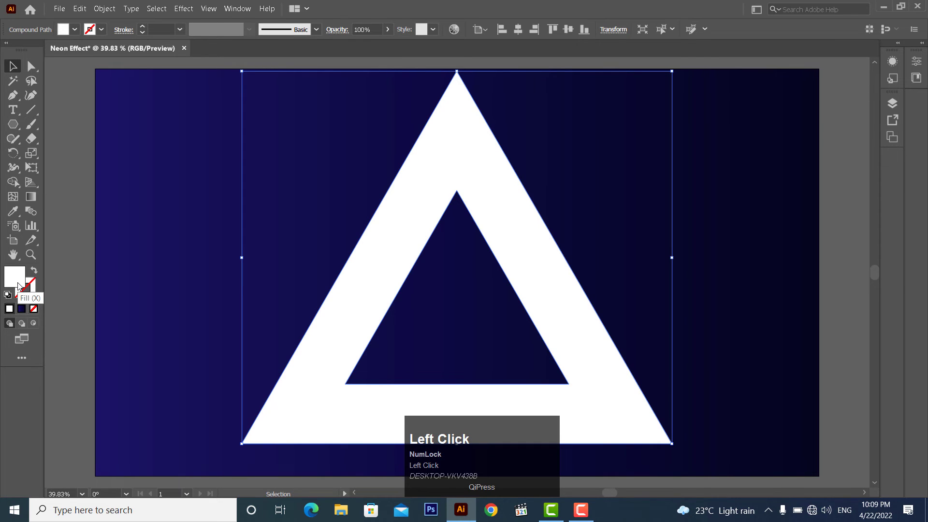
{"action": "double_click", "coordinate": [18, 286]}
{"action": "left_click_drag", "start_coordinate": [507, 379], "coordinate": [579, 406]}
{"action": "left_click", "coordinate": [708, 256]}
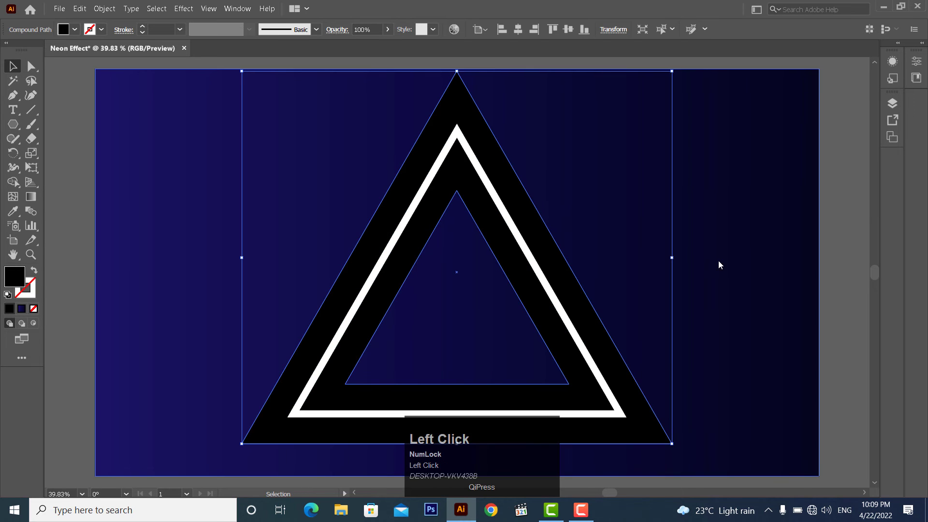
Lock the gradient background rectangle so it cannot be selected
{"action": "left_click", "coordinate": [175, 144]}
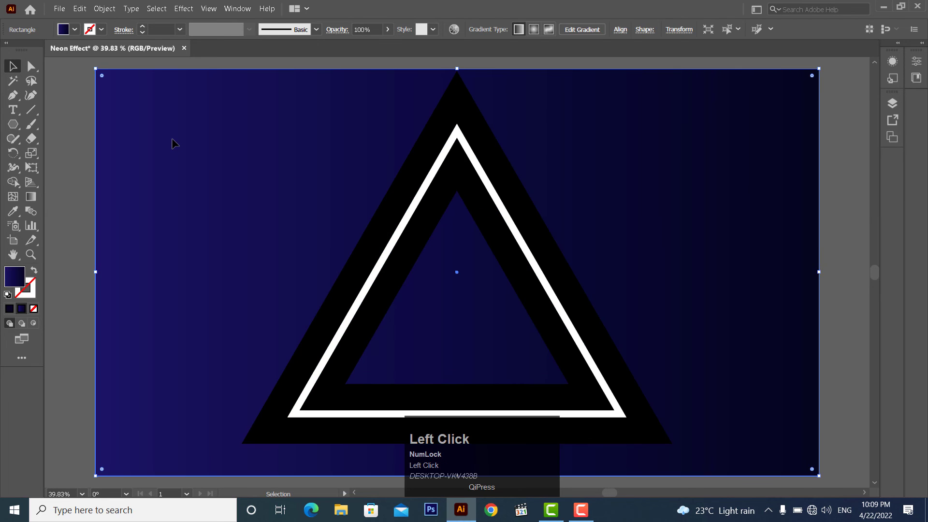
{"action": "left_click", "coordinate": [95, 5]}
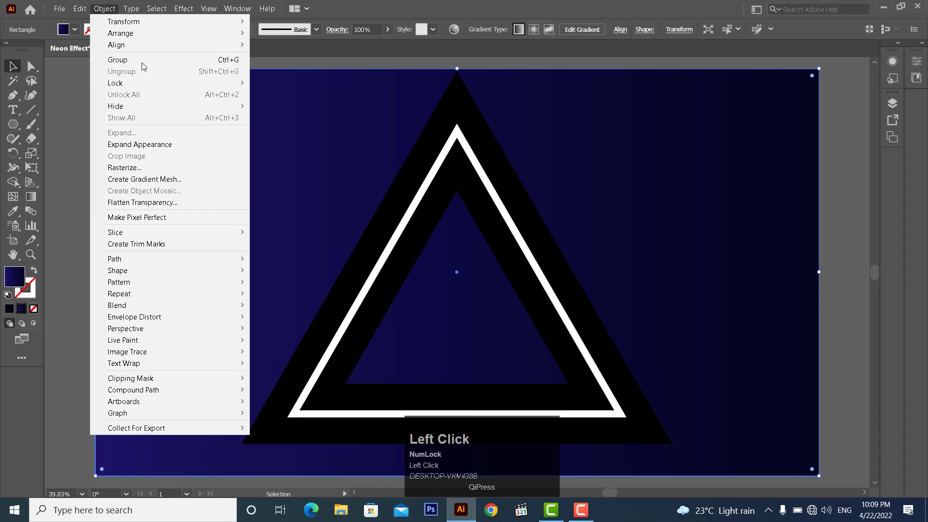
{"action": "mouse_move", "coordinate": [149, 85]}
{"action": "left_click", "coordinate": [280, 83]}
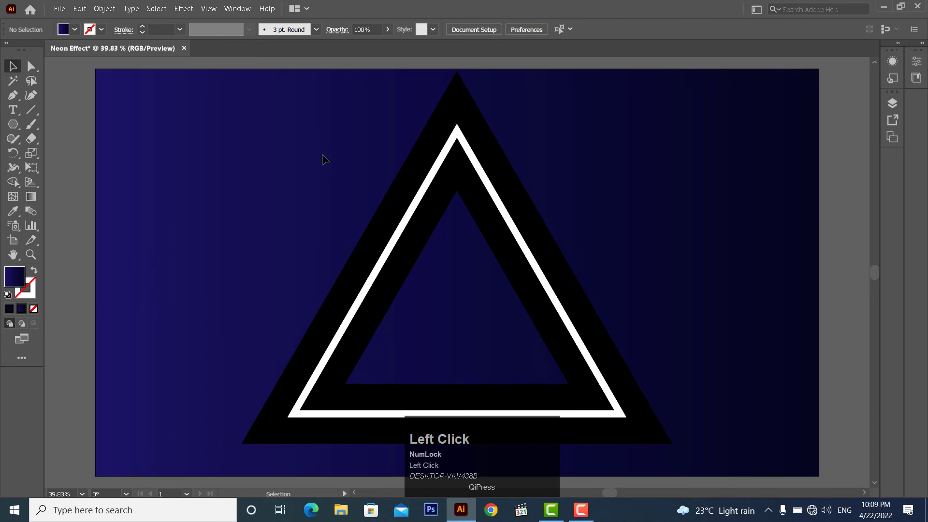
Select the white and black triangles together and blend them into a smooth glow with the Blend tool
{"action": "left_click", "coordinate": [373, 233]}
{"action": "left_click", "coordinate": [191, 179]}
{"action": "left_click_drag", "start_coordinate": [244, 179], "coordinate": [723, 330]}
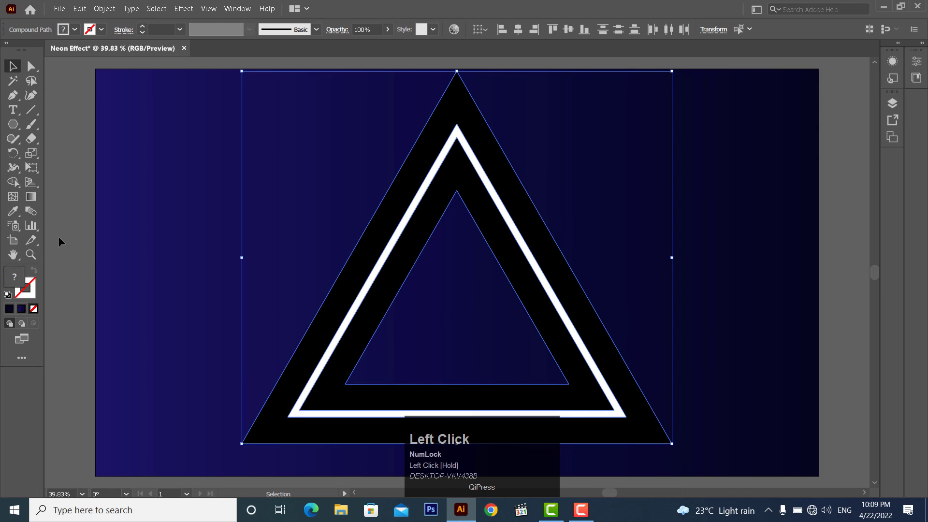
{"action": "left_click", "coordinate": [33, 212]}
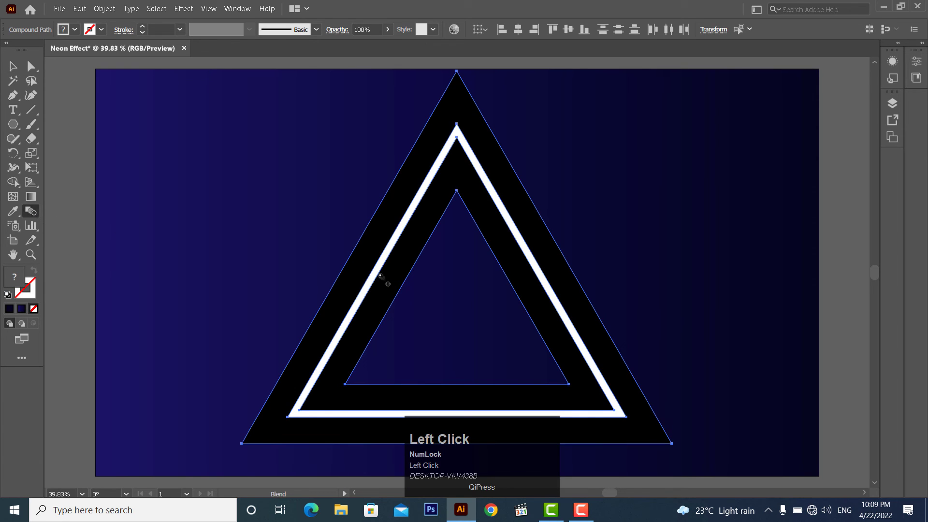
{"action": "left_click", "coordinate": [352, 257]}
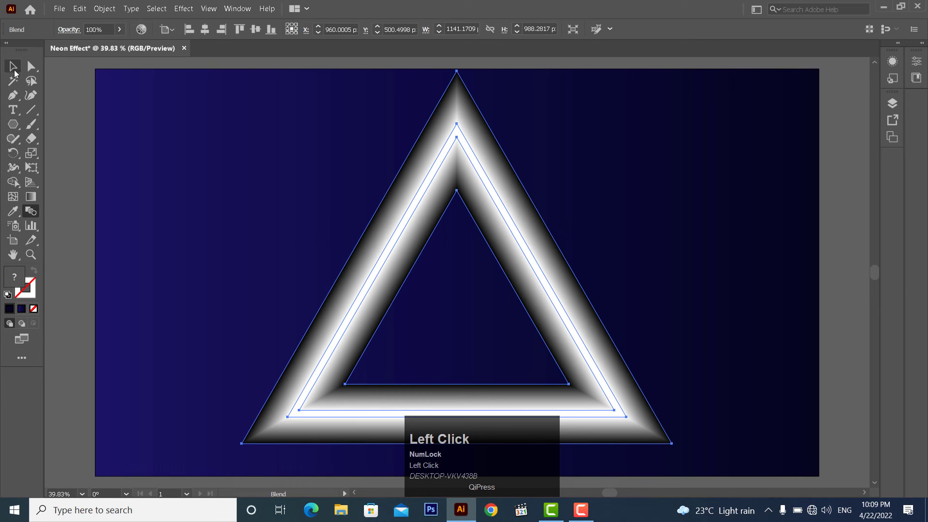
Set the triangle blend's blending mode to Color Dodge in its transparency settings, and deselect it
{"action": "left_click", "coordinate": [13, 66]}
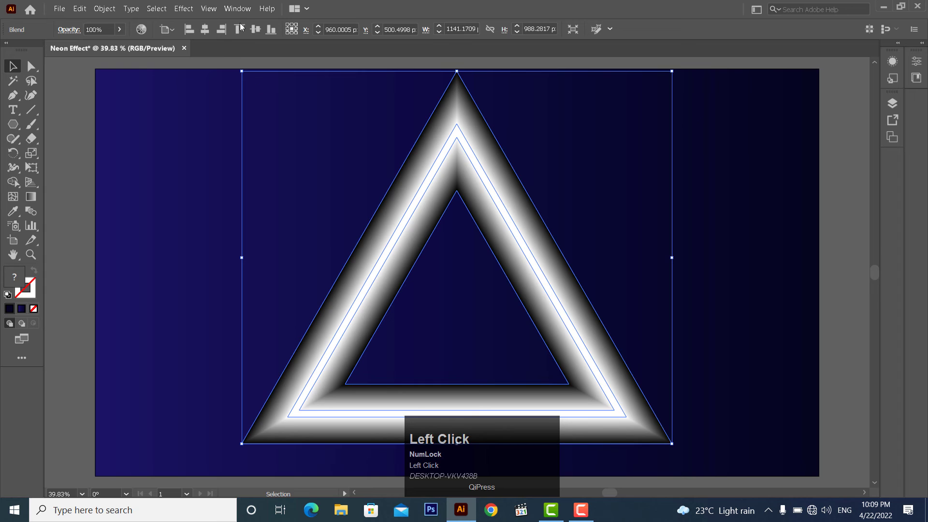
{"action": "left_click", "coordinate": [237, 8]}
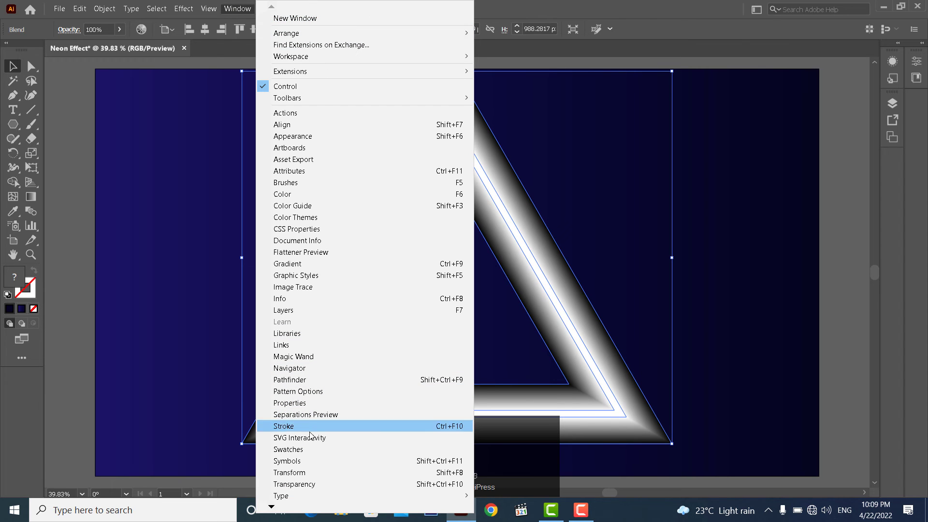
{"action": "left_click", "coordinate": [311, 483]}
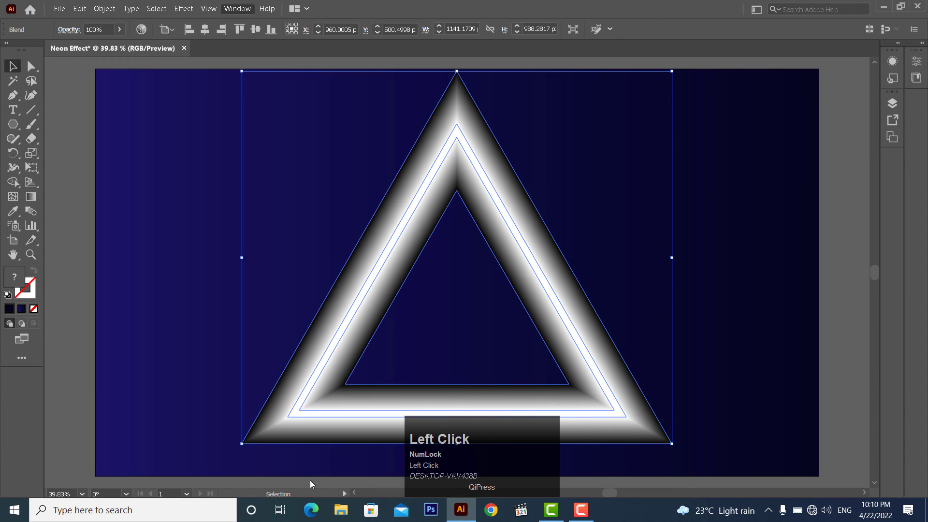
{"action": "left_click", "coordinate": [756, 246]}
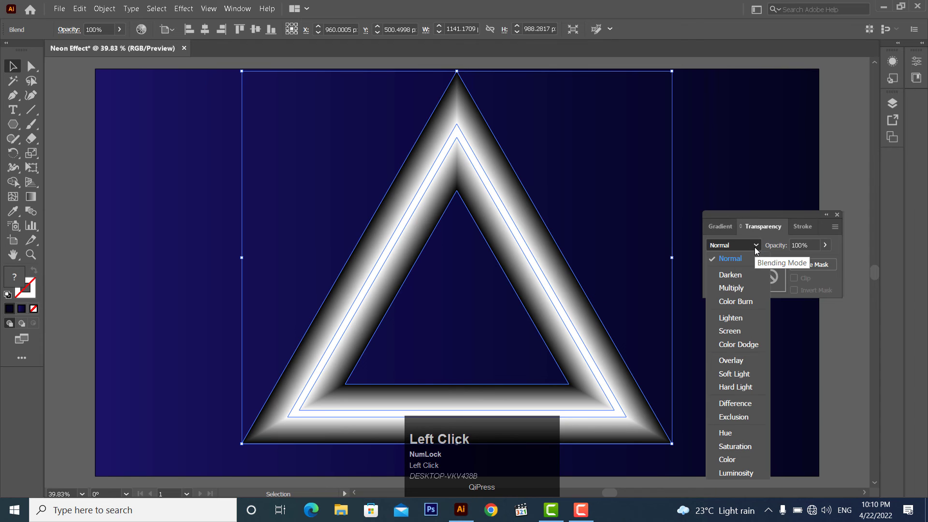
{"action": "left_click", "coordinate": [739, 345]}
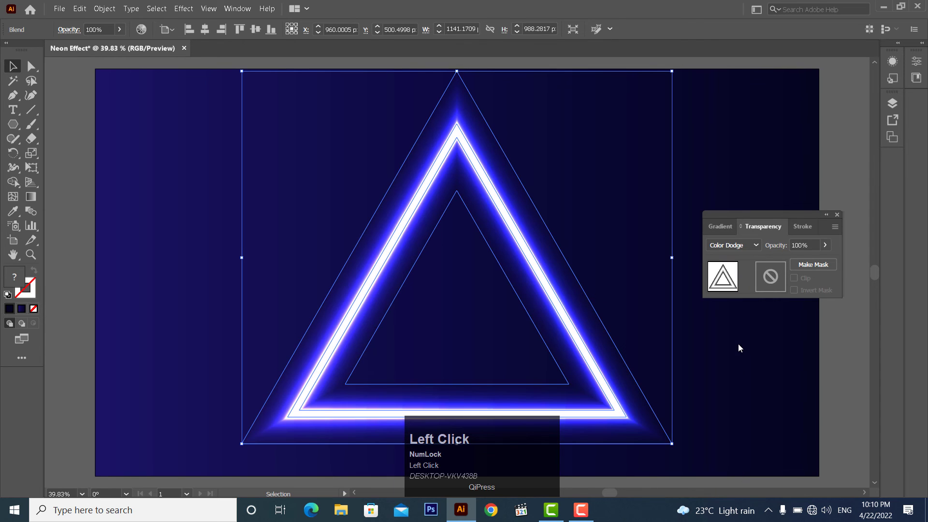
{"action": "left_click", "coordinate": [732, 356]}
Round all corners of the neon triangle blend to a radius of about 160 px, and deselect it
{"action": "scroll", "coordinate": [626, 307], "scroll_direction": "down", "scroll_amount": 4}
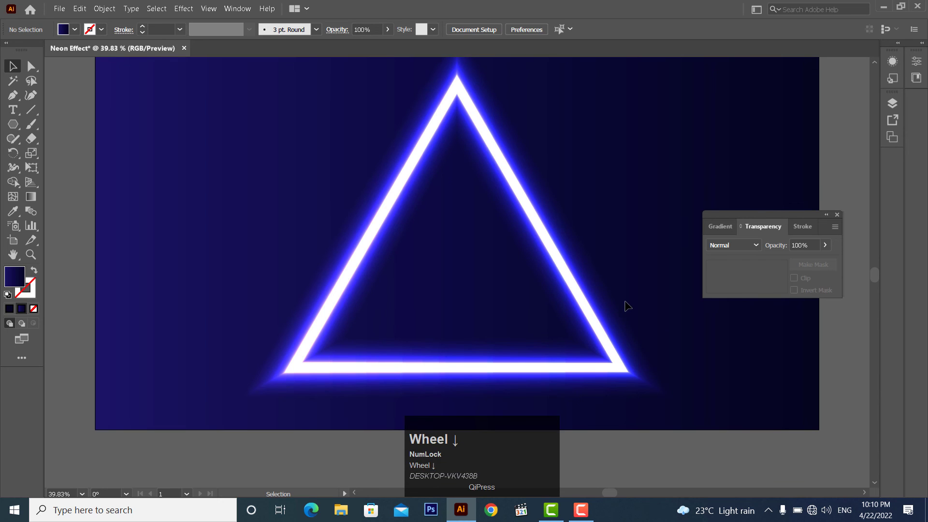
{"action": "scroll", "coordinate": [594, 295], "scroll_direction": "up", "scroll_amount": 1}
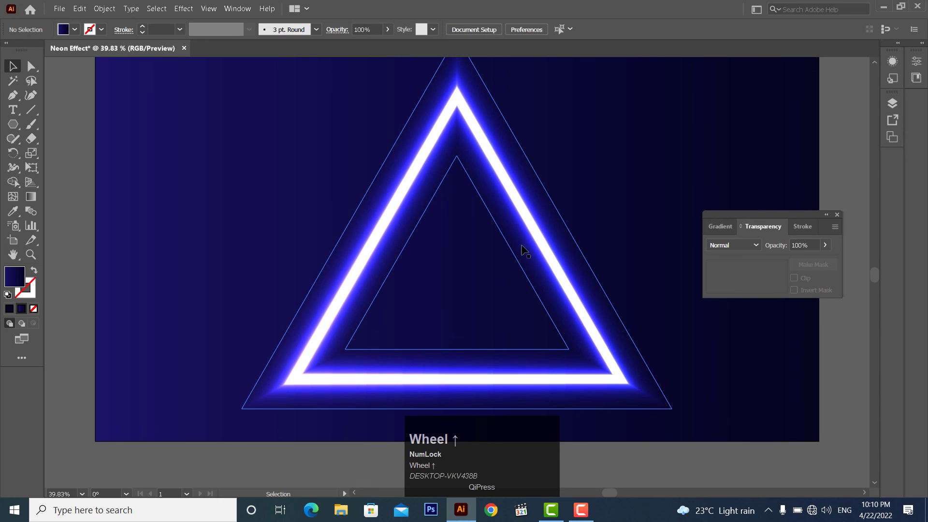
{"action": "key", "text": "z"}
{"action": "left_click", "coordinate": [475, 232], "text": "alt"}
{"action": "left_click_drag", "start_coordinate": [481, 246], "coordinate": [463, 224]}
{"action": "left_click", "coordinate": [13, 66]}
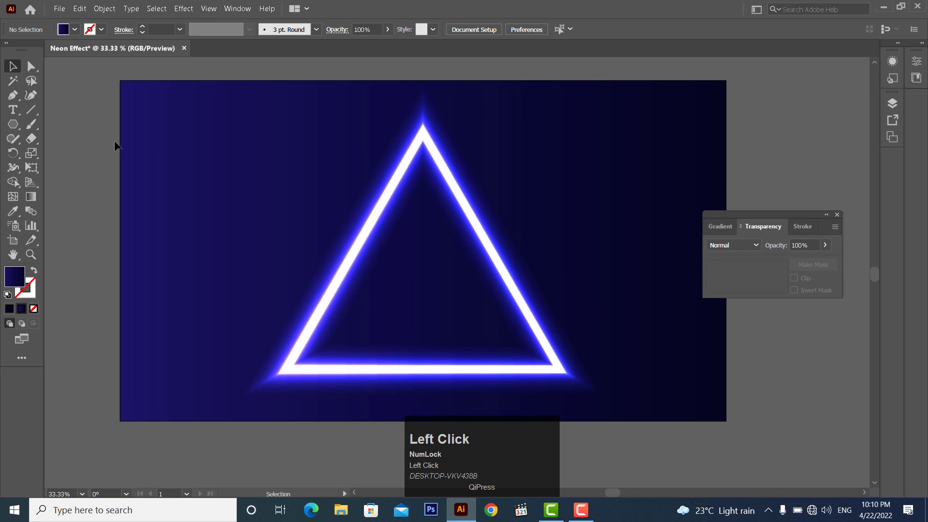
{"action": "left_click", "coordinate": [460, 196]}
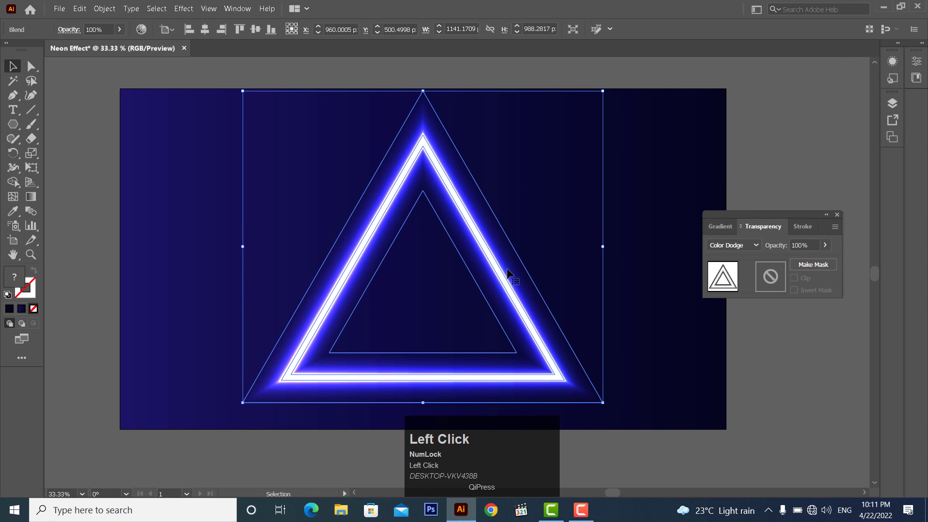
{"action": "left_click", "coordinate": [32, 66]}
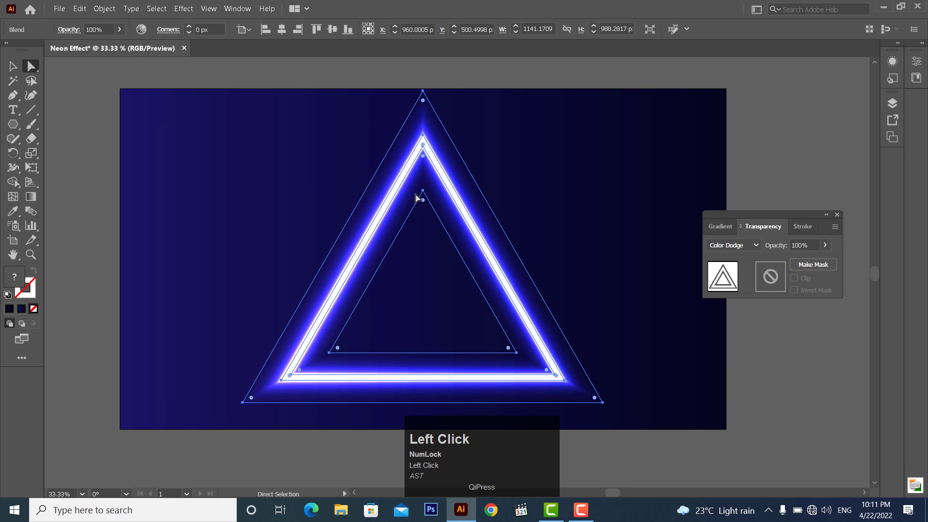
{"action": "left_click_drag", "start_coordinate": [423, 200], "coordinate": [424, 297]}
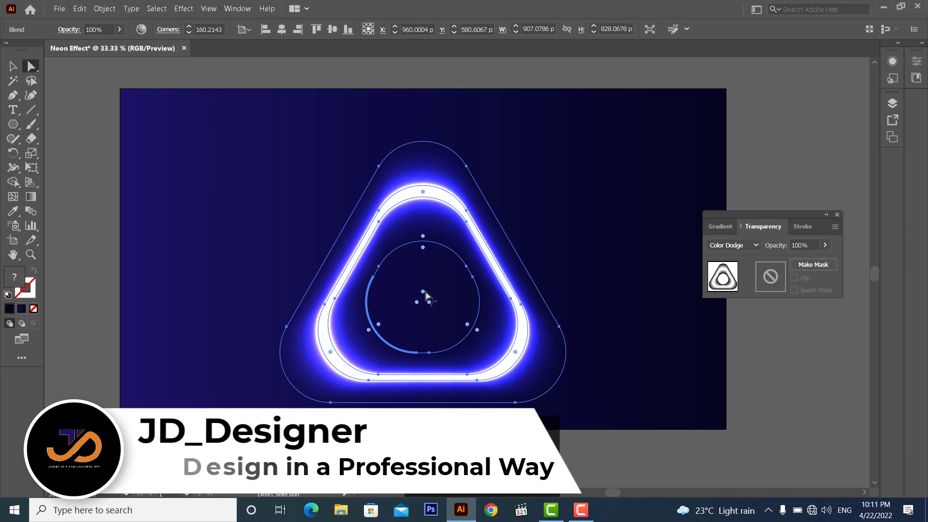
{"action": "left_click", "coordinate": [13, 68]}
{"action": "left_click", "coordinate": [254, 103]}
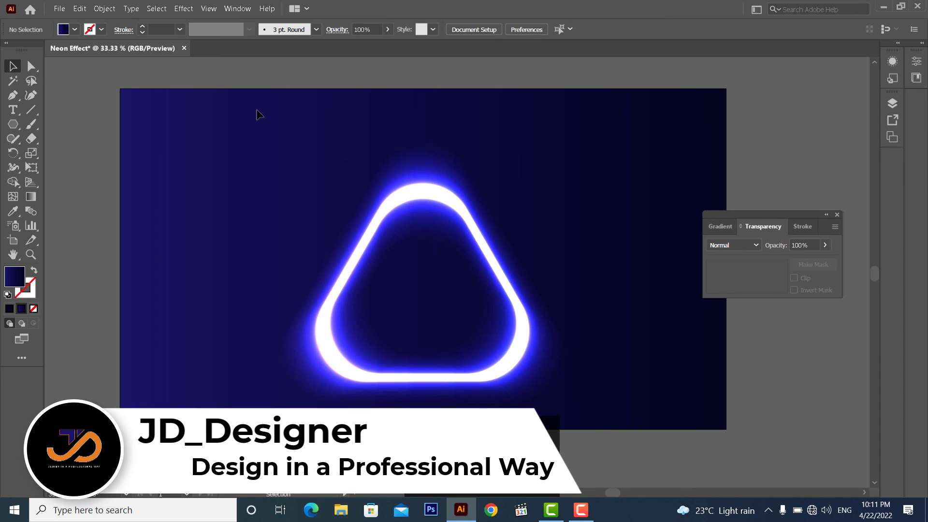
Center the rounded neon triangle horizontally and vertically on the artboard, and leave it selected
{"action": "left_click", "coordinate": [467, 202]}
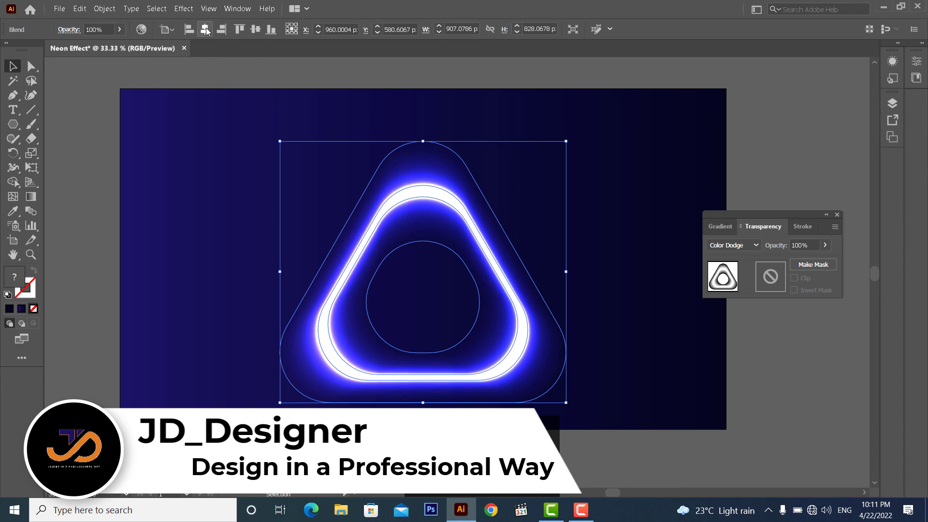
{"action": "left_click", "coordinate": [256, 30]}
{"action": "left_click", "coordinate": [215, 161]}
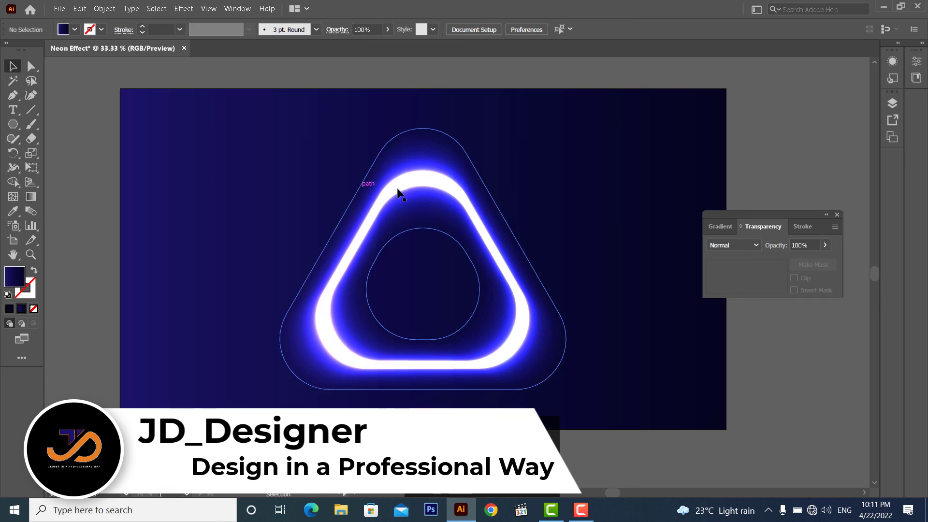
{"action": "left_click", "coordinate": [415, 178]}
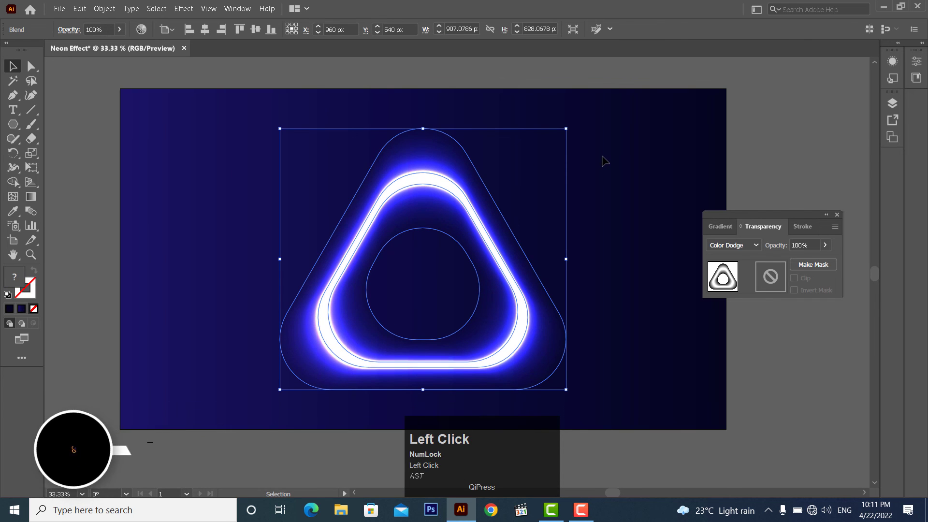